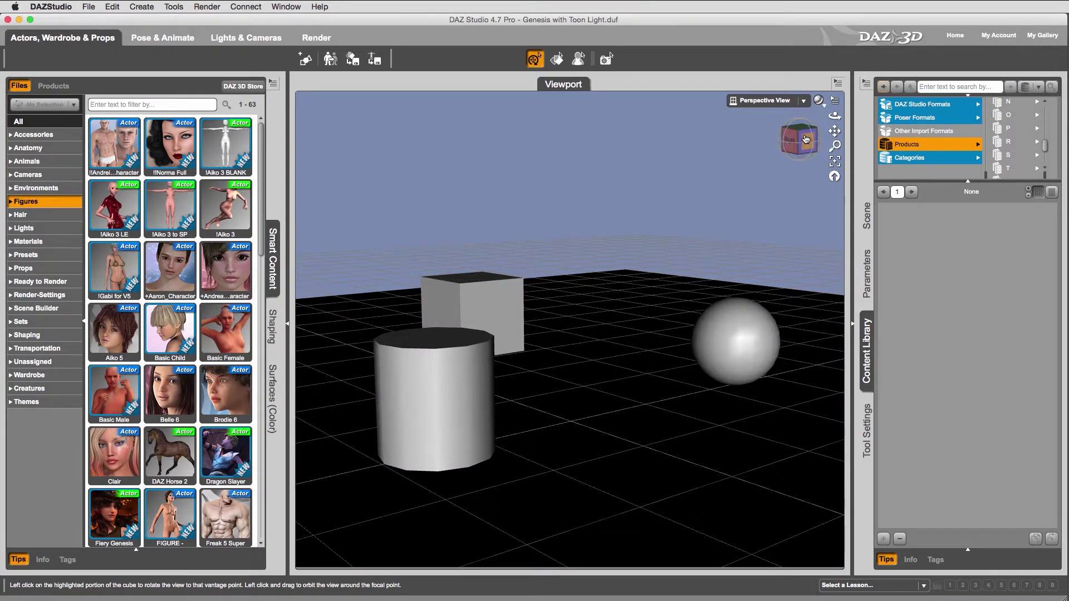
# - Orbit and pan the perspective view around the cube, cylinder and sphere
pyautogui.click(802, 140)
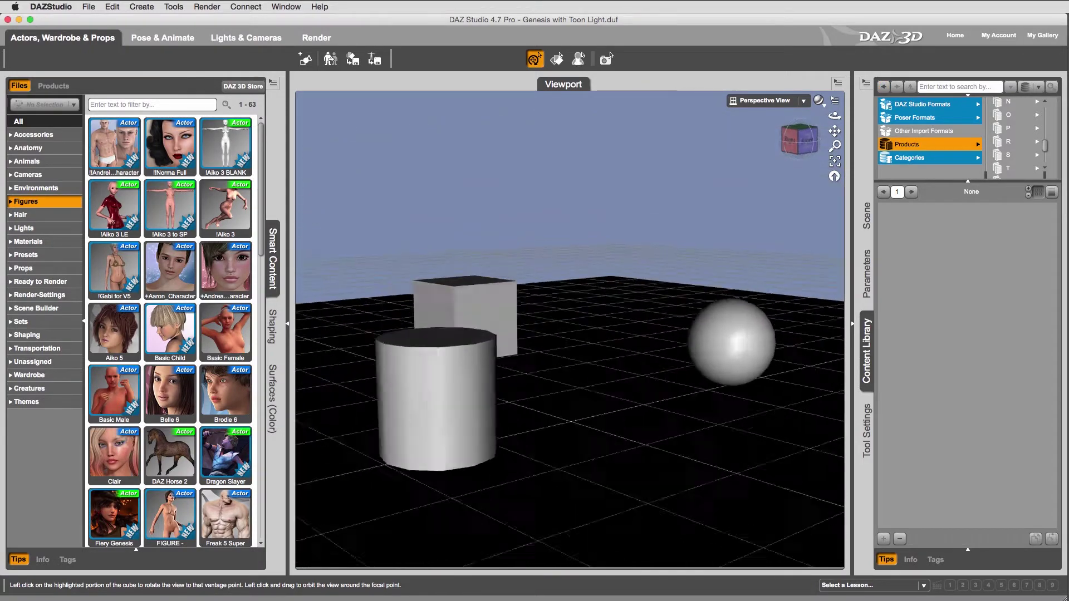
pyautogui.moveTo(801, 141)
pyautogui.mouseDown()
pyautogui.moveTo(831, 141)
pyautogui.moveTo(806, 149)
pyautogui.moveTo(816, 144)
pyautogui.mouseUp()
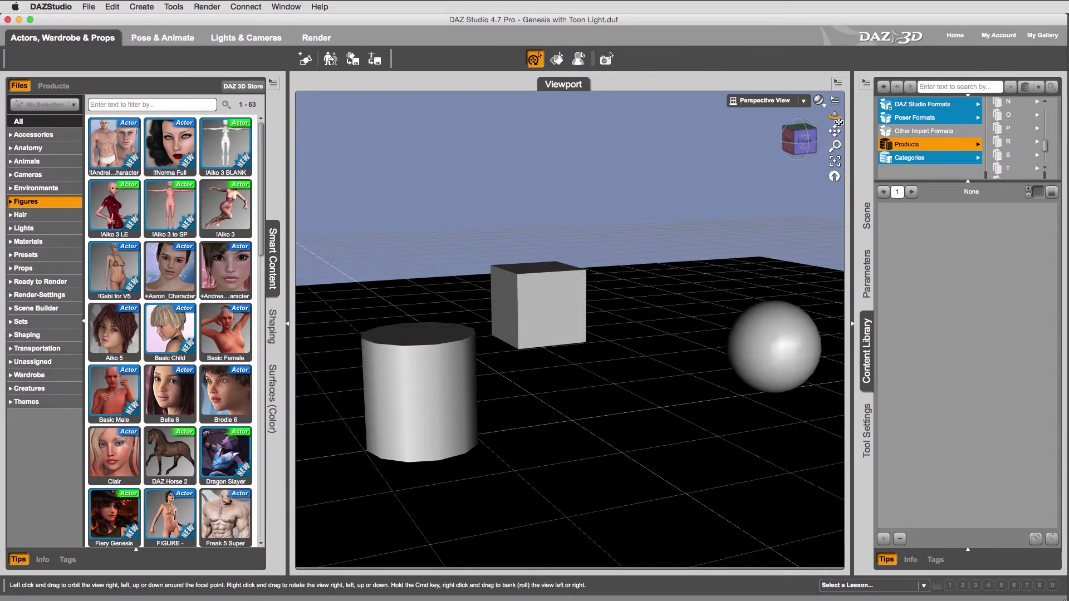
pyautogui.moveTo(835, 132)
pyautogui.mouseDown()
pyautogui.moveTo(814, 132)
pyautogui.moveTo(835, 126)
pyautogui.moveTo(826, 118)
pyautogui.moveTo(835, 152)
pyautogui.mouseUp()
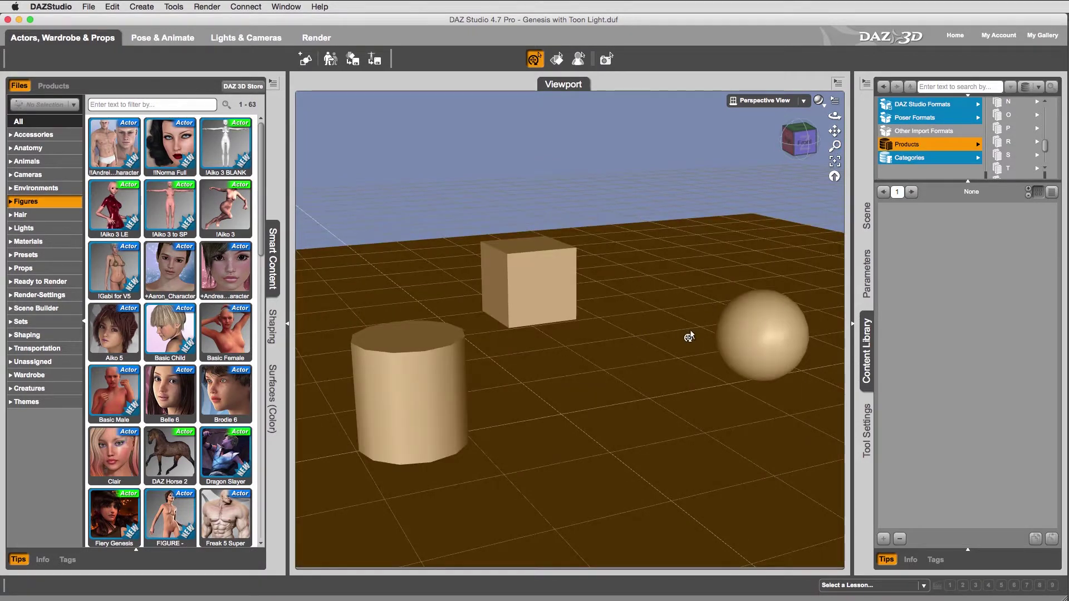
pyautogui.moveTo(630, 399); pyautogui.dragTo(609, 381, button='middle')
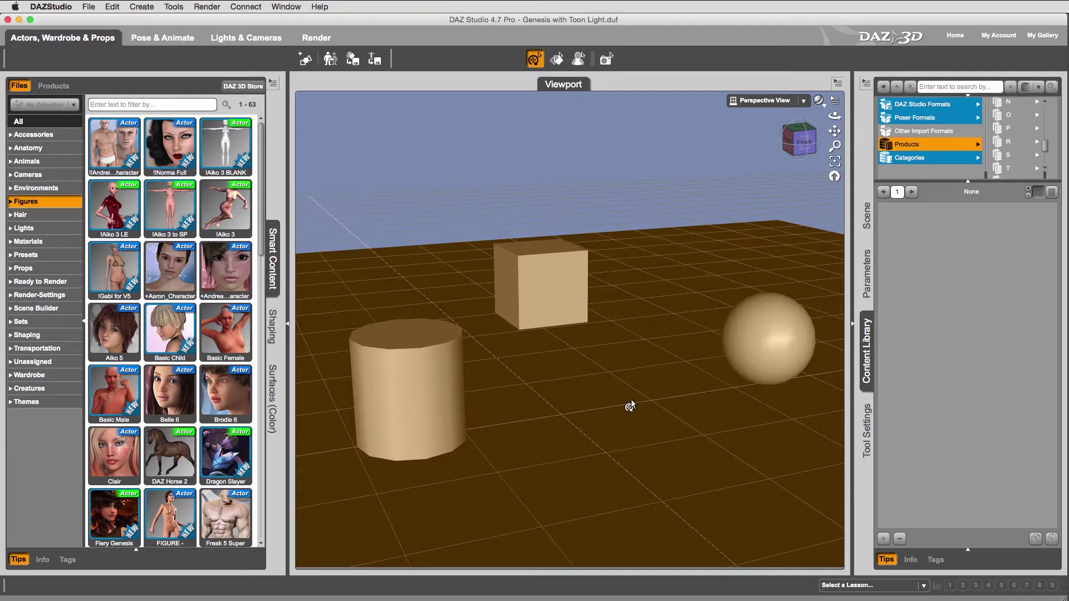
# - Move the perspective view sideways, left and right, past the cylinder, cube and sphere
pyautogui.press('a')
pyautogui.press('s')
pyautogui.press('d')
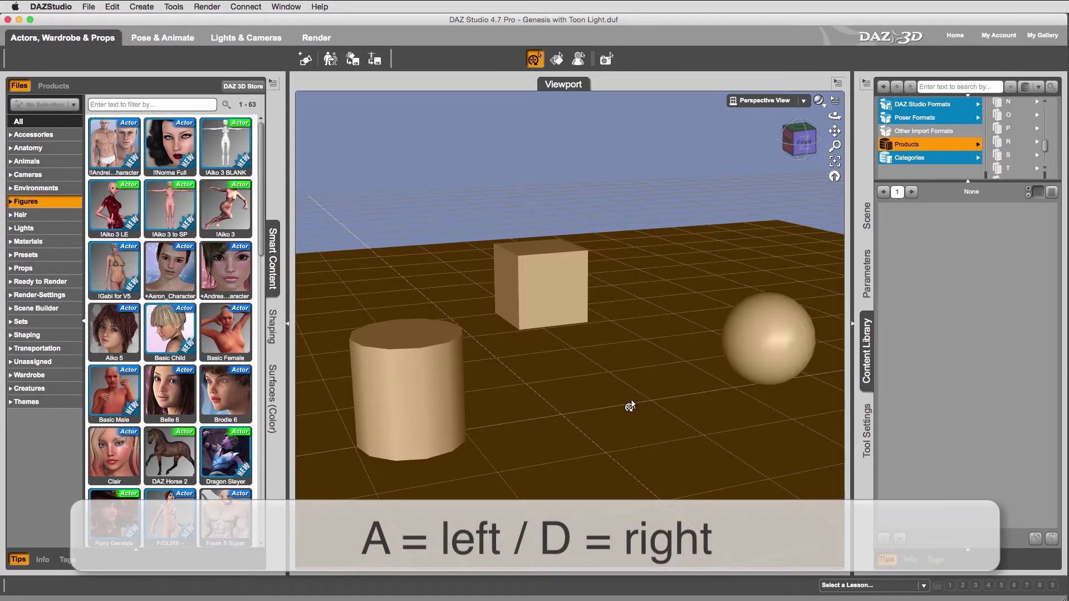
pyautogui.press('a')
pyautogui.press('d')
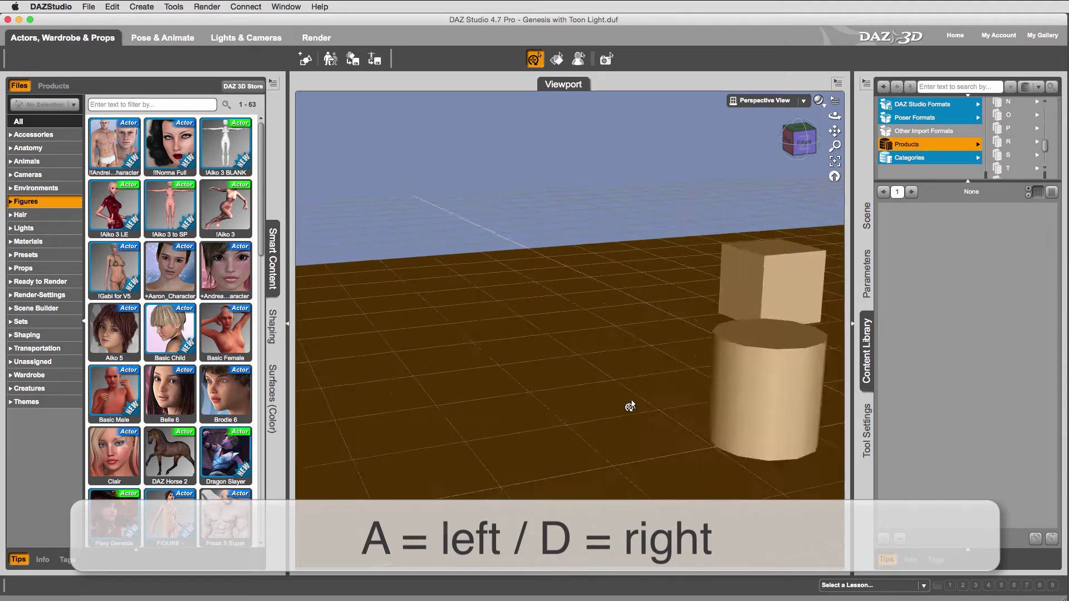
pyautogui.press('a')
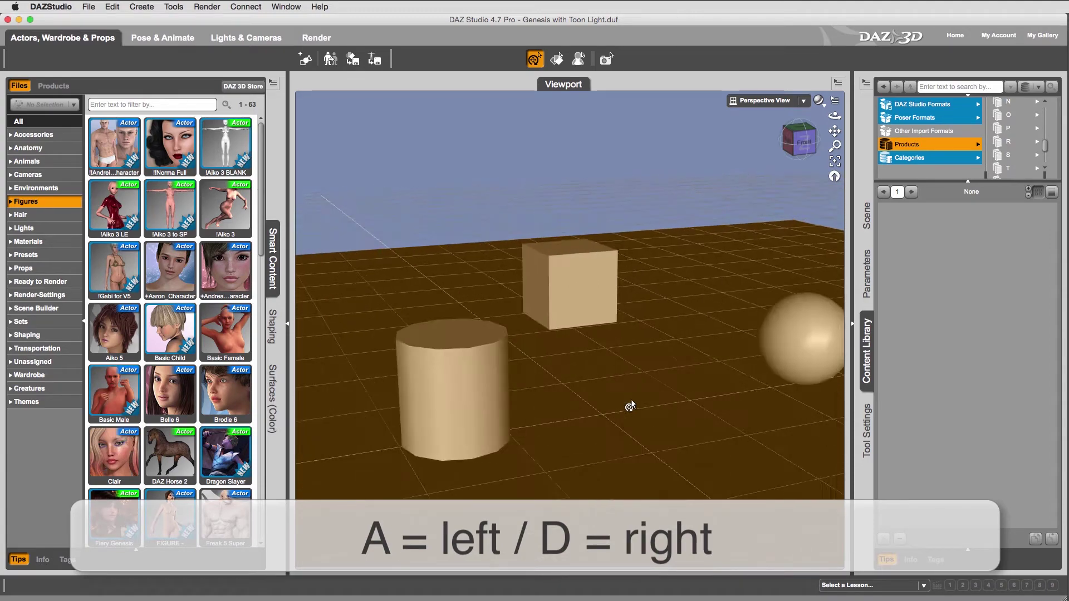
pyautogui.press('d')
pyautogui.press('a')
pyautogui.press('d')
pyautogui.press('a')
pyautogui.press('d')
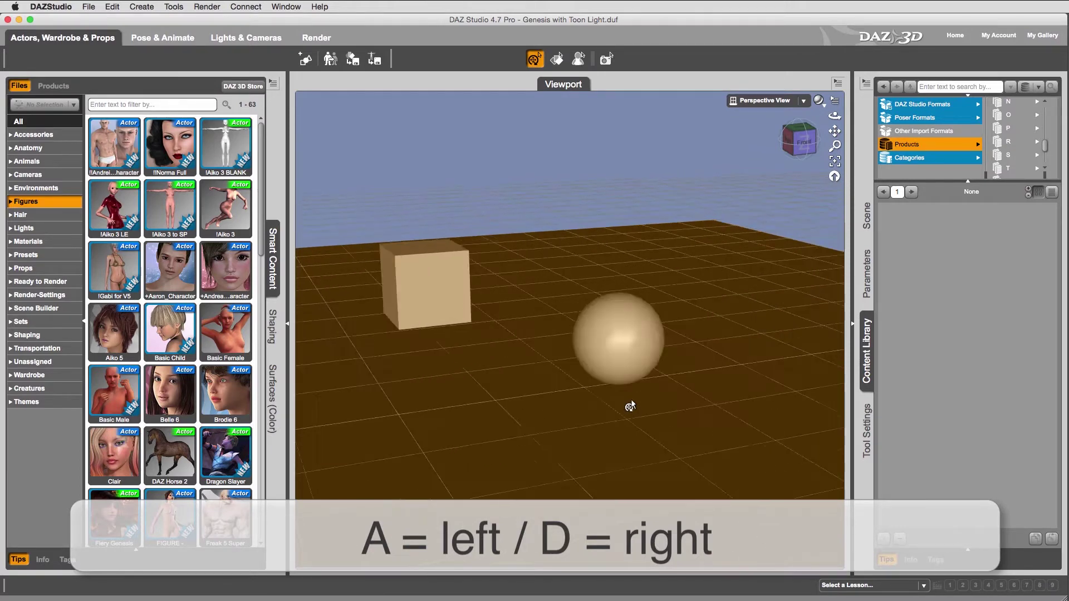
pyautogui.press('a')
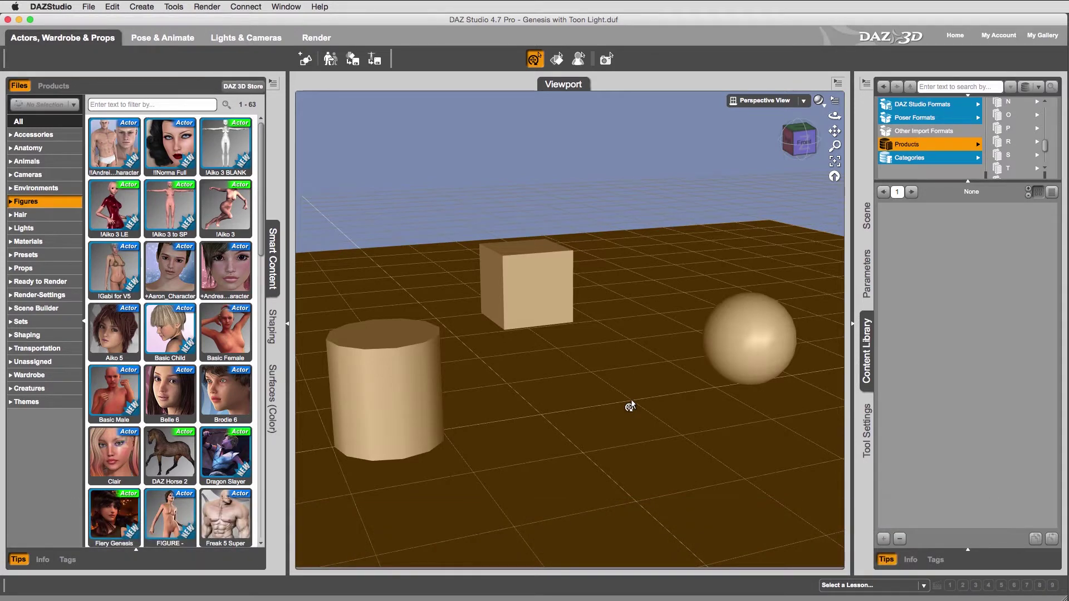
pyautogui.press('a')
pyautogui.press('w')
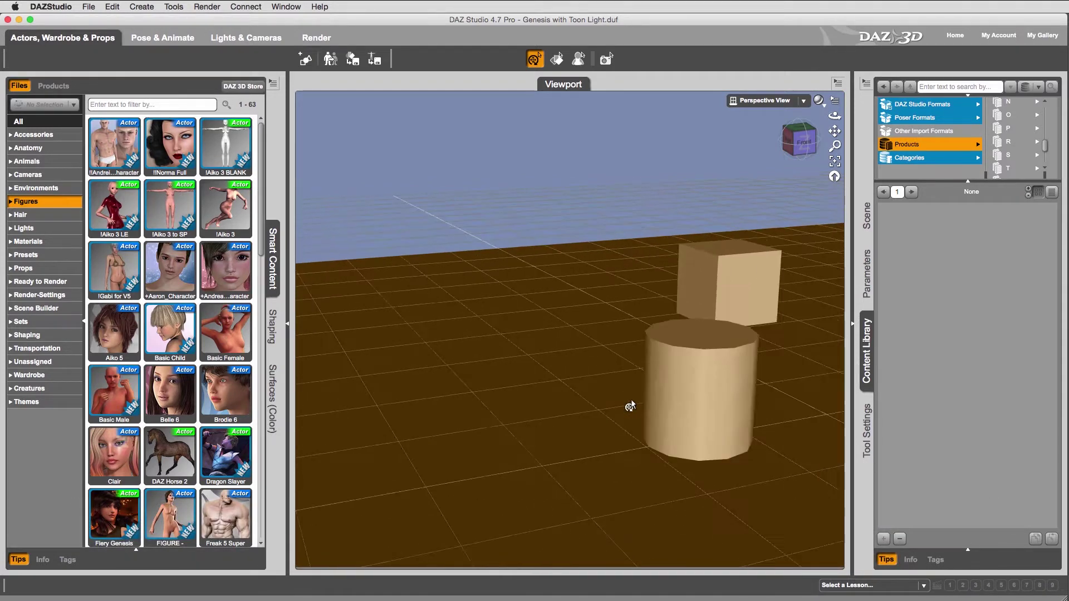
pyautogui.press('d')
# - Move the perspective view forward toward the primitives and back away from them
pyautogui.press('s')
pyautogui.press('w')
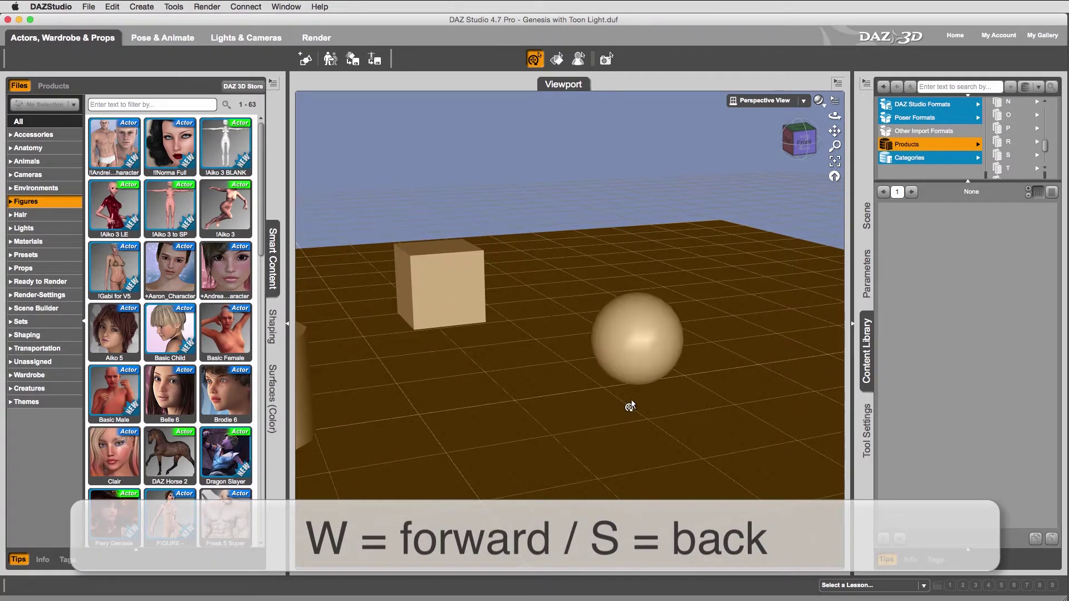
pyautogui.press('w')
pyautogui.press('s')
pyautogui.press('s')
pyautogui.press('w')
pyautogui.press('s')
pyautogui.press('w')
pyautogui.press('s')
pyautogui.press('w')
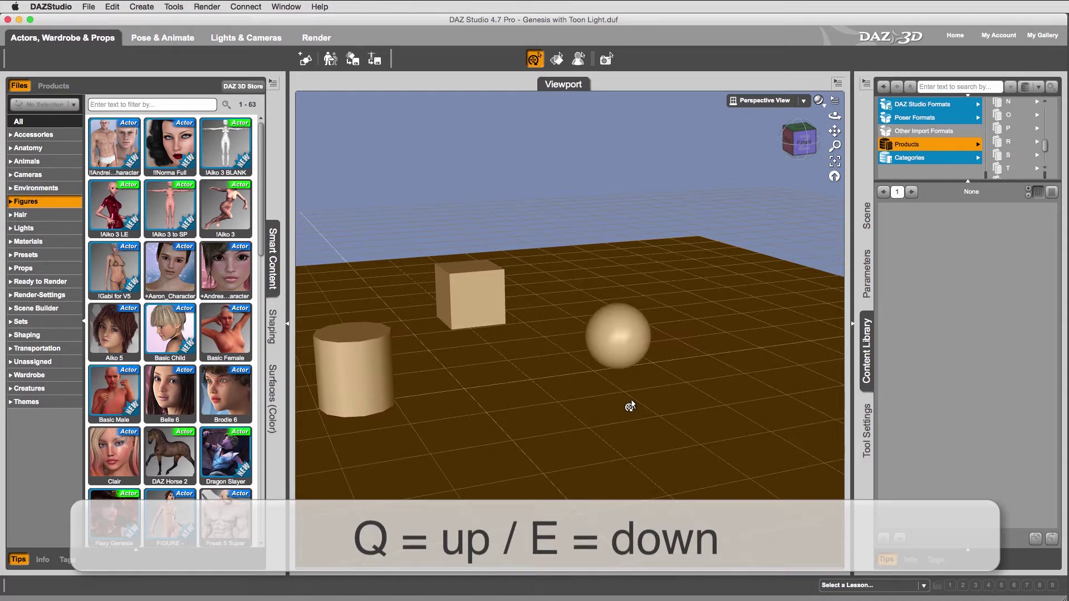
# - Shift the perspective view up and down, ending with the three primitives in frame
pyautogui.press('q')
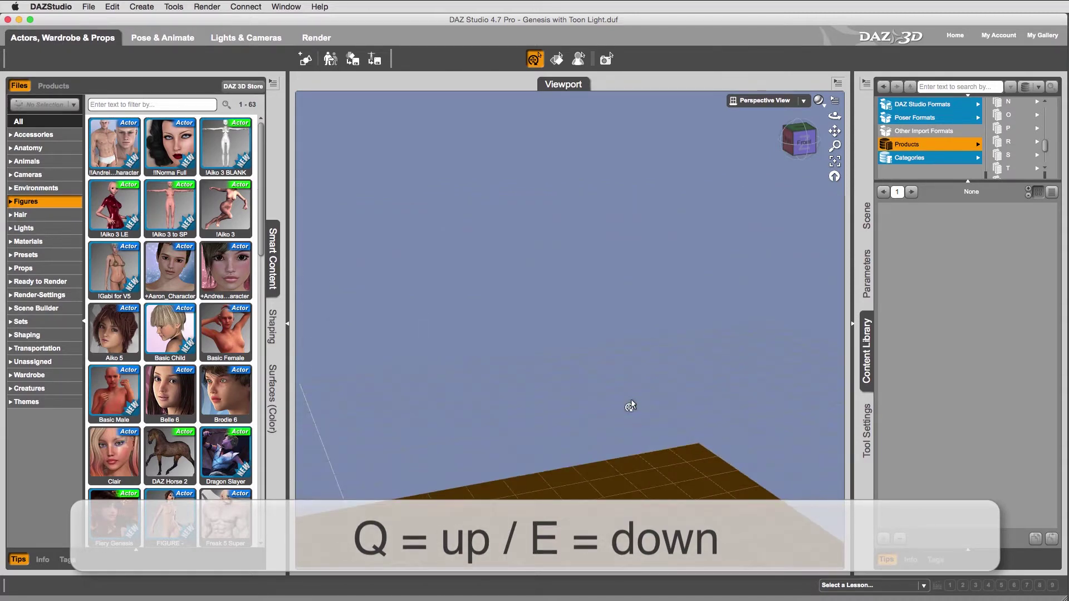
pyautogui.press('e')
pyautogui.press('e')
pyautogui.press('q')
pyautogui.press('e')
pyautogui.press('q')
pyautogui.press('e')
pyautogui.press('q')
pyautogui.press('q')
pyautogui.press('e')
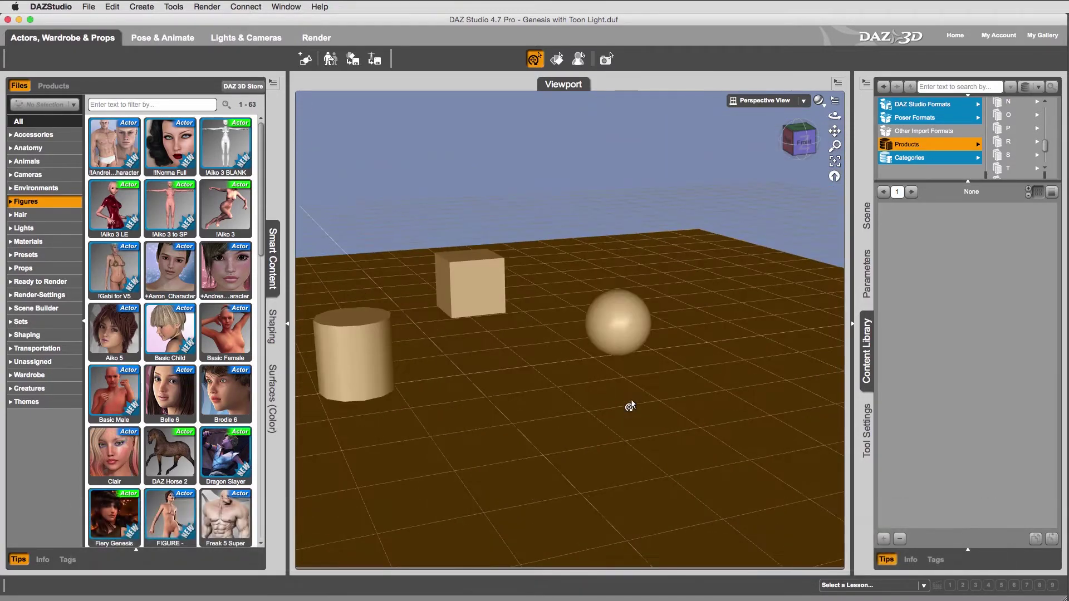
# - Combine sideways, forward and backward view movement to frame all three primitives, then orbit the view slightly
pyautogui.press('a')
pyautogui.press('d')
pyautogui.press('a')
pyautogui.press('d')
pyautogui.press('a')
pyautogui.press('w')
pyautogui.press('s')
pyautogui.press('w')
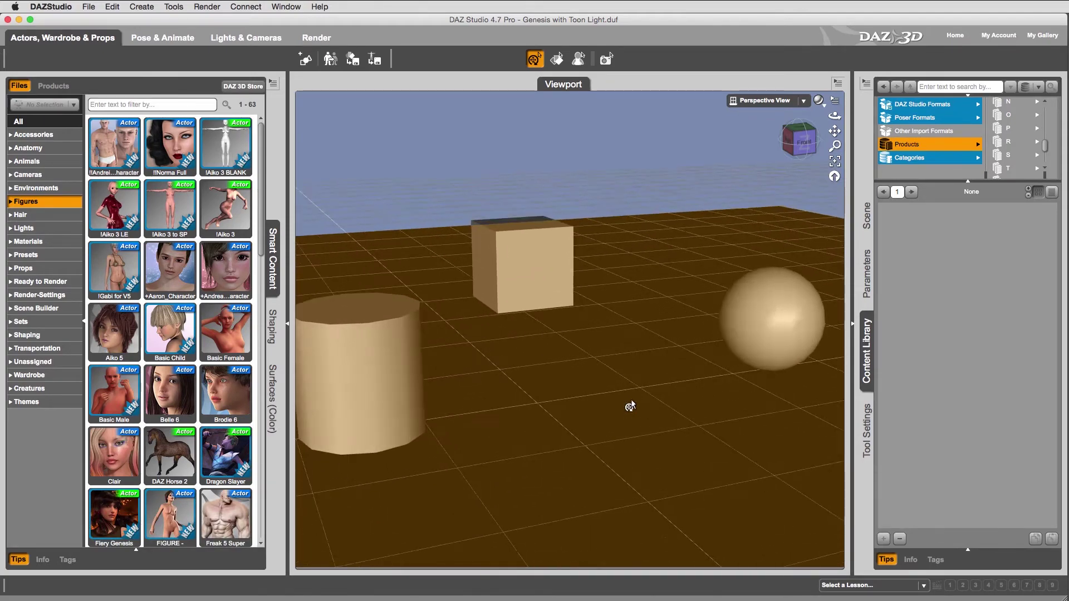
pyautogui.press('s')
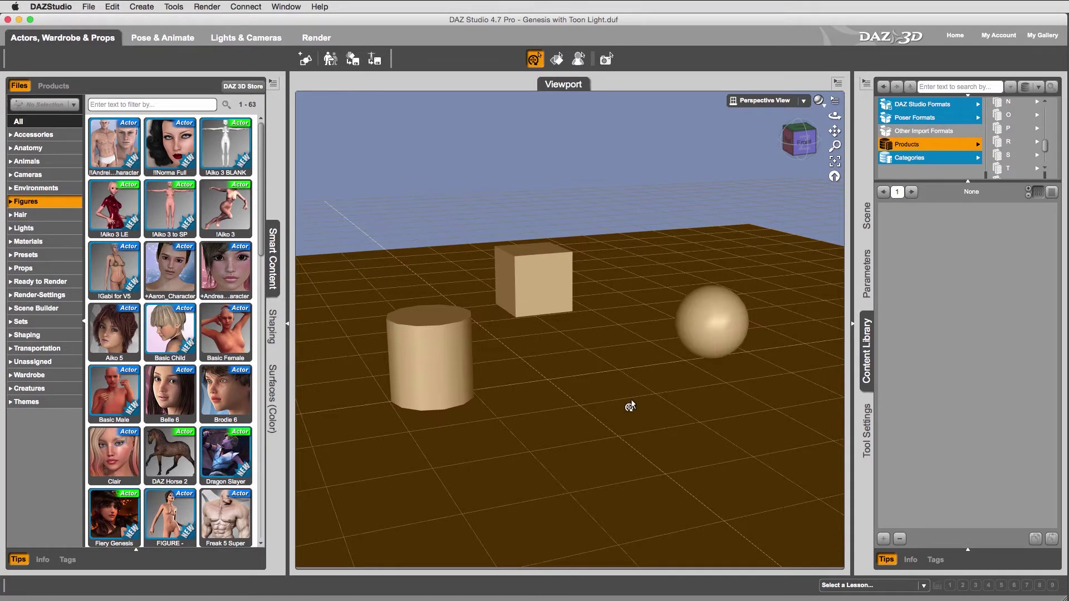
pyautogui.moveTo(806, 144)
pyautogui.mouseDown()
pyautogui.moveTo(844, 144)
pyautogui.moveTo(789, 143)
pyautogui.moveTo(802, 145)
pyautogui.mouseUp()
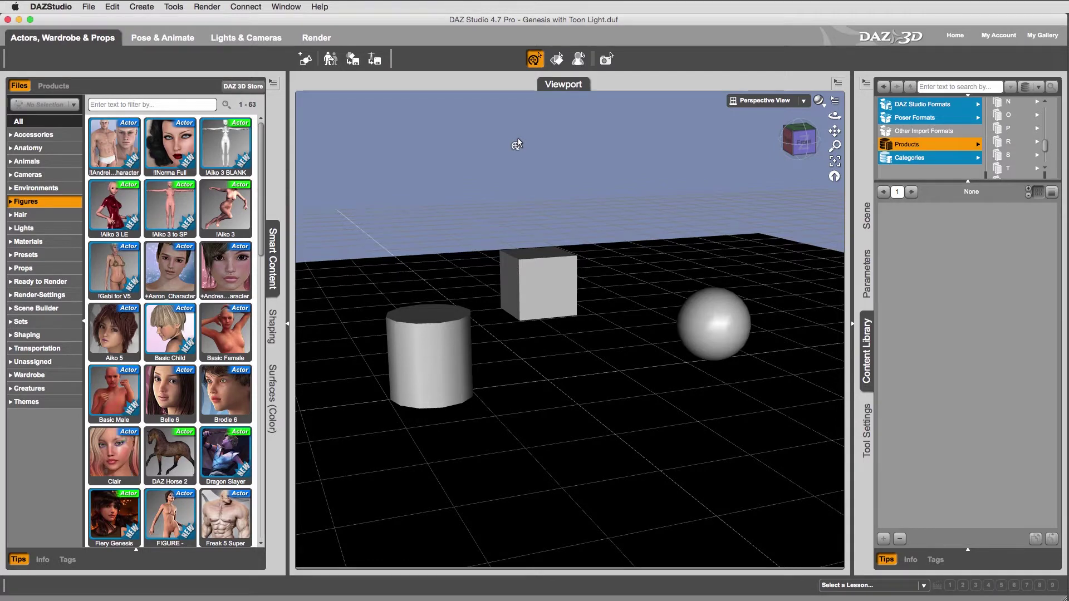
# - Switch the workspace layout to City Limits
pyautogui.hotkey('alt', 'shift', 'f')
pyautogui.click(285, 7)
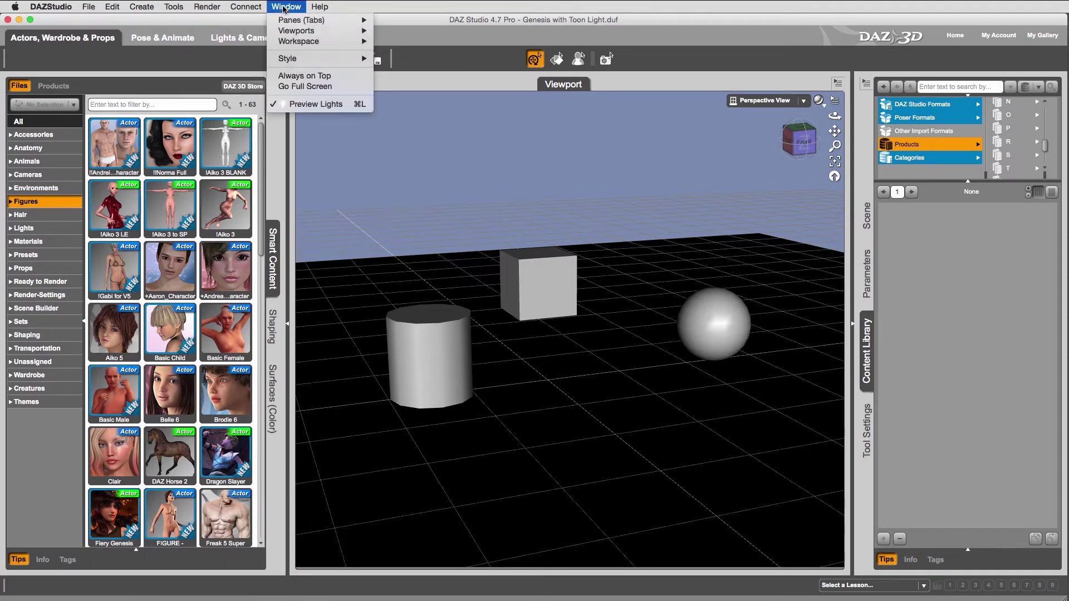
pyautogui.moveTo(337, 45)
pyautogui.click(450, 44)
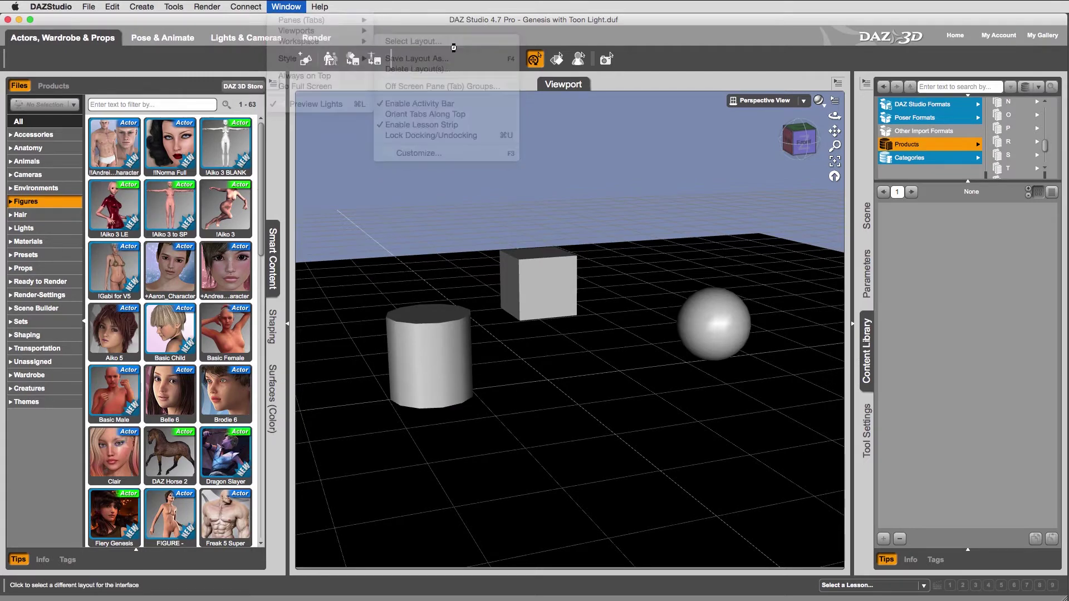
pyautogui.click(811, 276)
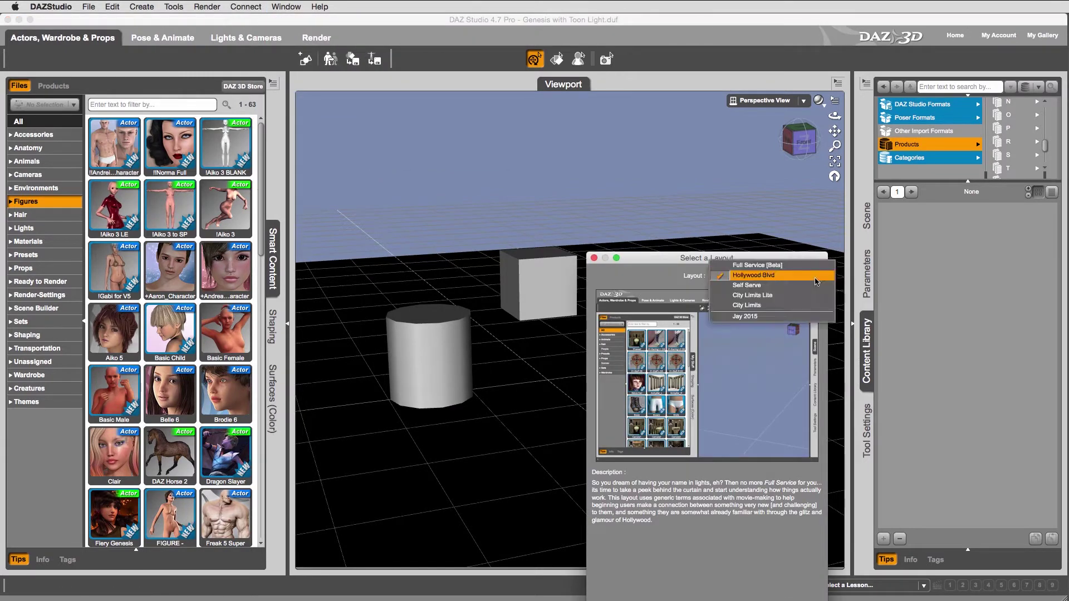
pyautogui.click(805, 307)
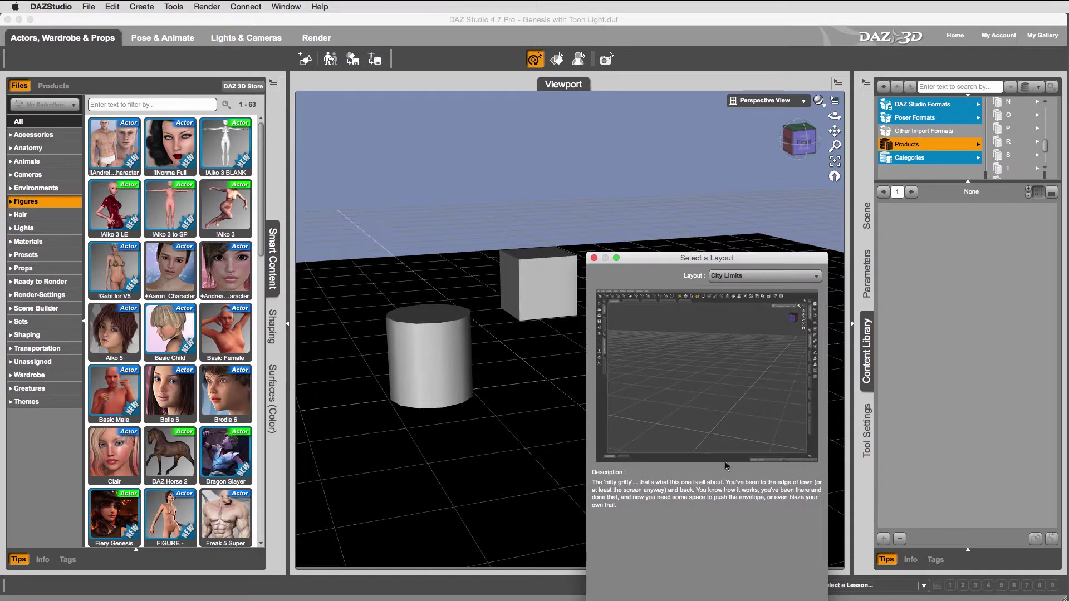
pyautogui.press('Return')
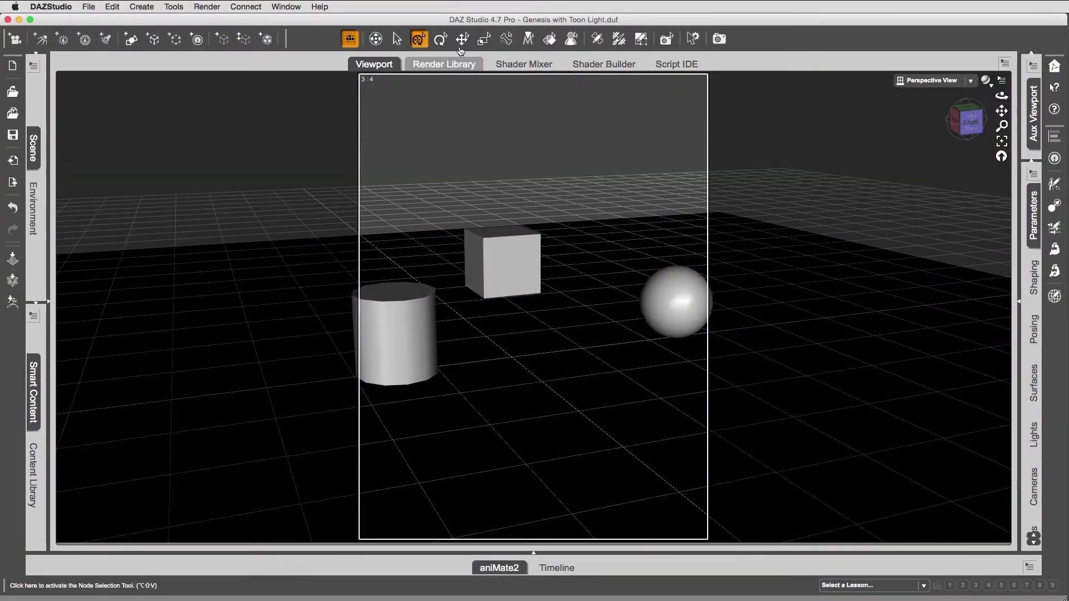
# - Activate the Universal tool and move the view close to the sphere, with the cylinder and cube on either side
pyautogui.click(377, 40)
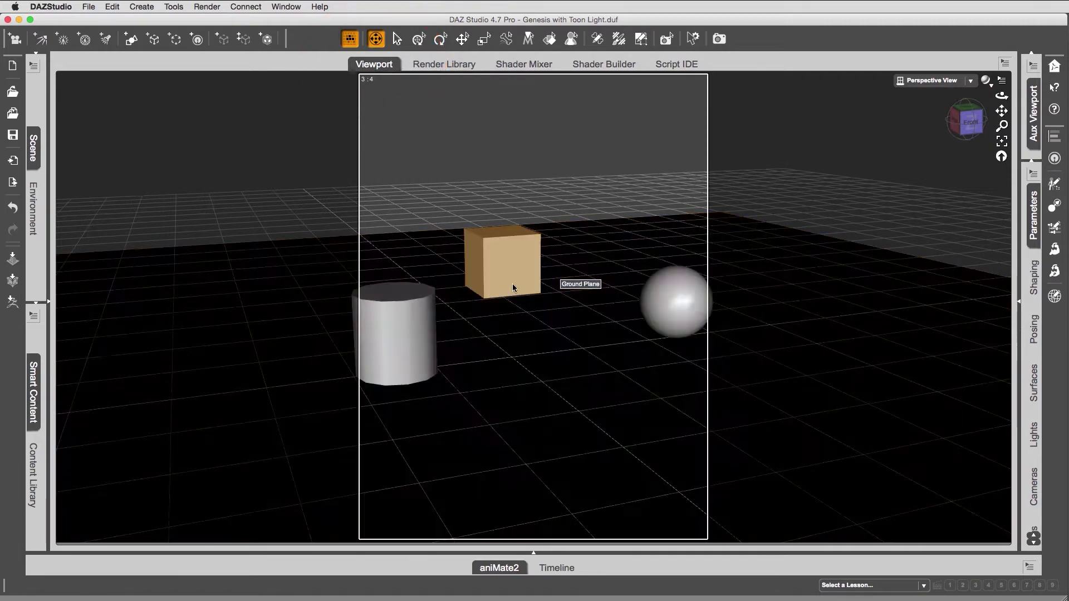
pyautogui.moveTo(515, 328); pyautogui.dragTo(33, 427)
pyautogui.press('w')
pyautogui.press('w')
pyautogui.moveTo(535, 335); pyautogui.dragTo(690, 315)
pyautogui.press('w')
pyautogui.moveTo(534, 315); pyautogui.dragTo(705, 312)
pyautogui.press('w')
pyautogui.moveTo(1001, 96); pyautogui.dragTo(1047, 96)
pyautogui.moveTo(554, 335); pyautogui.dragTo(596, 336, button='right')
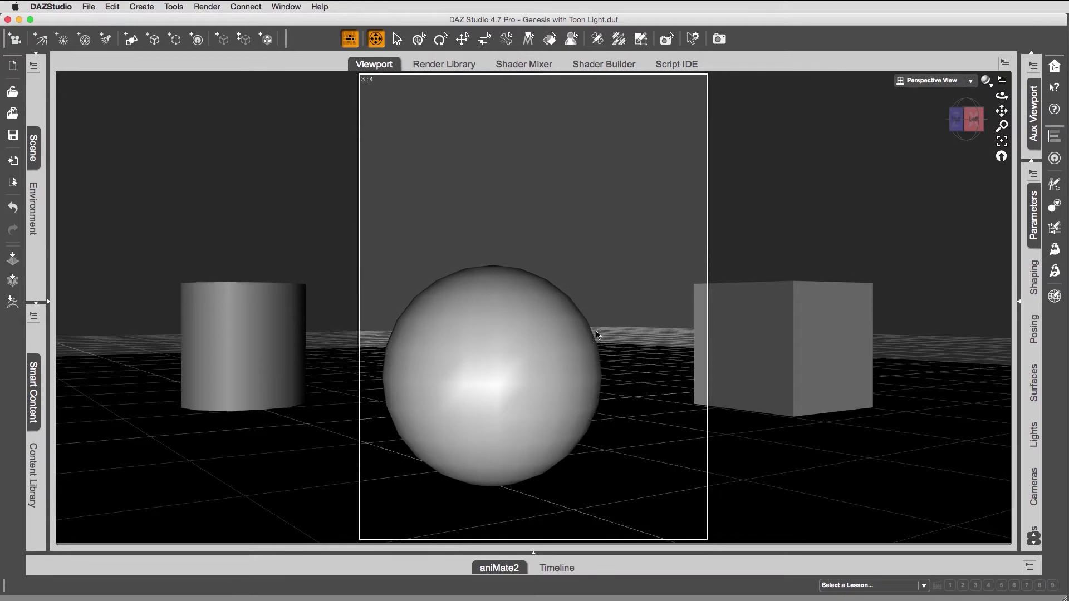
# - Switch the workspace layout to Hollywood Blvd
pyautogui.click(286, 7)
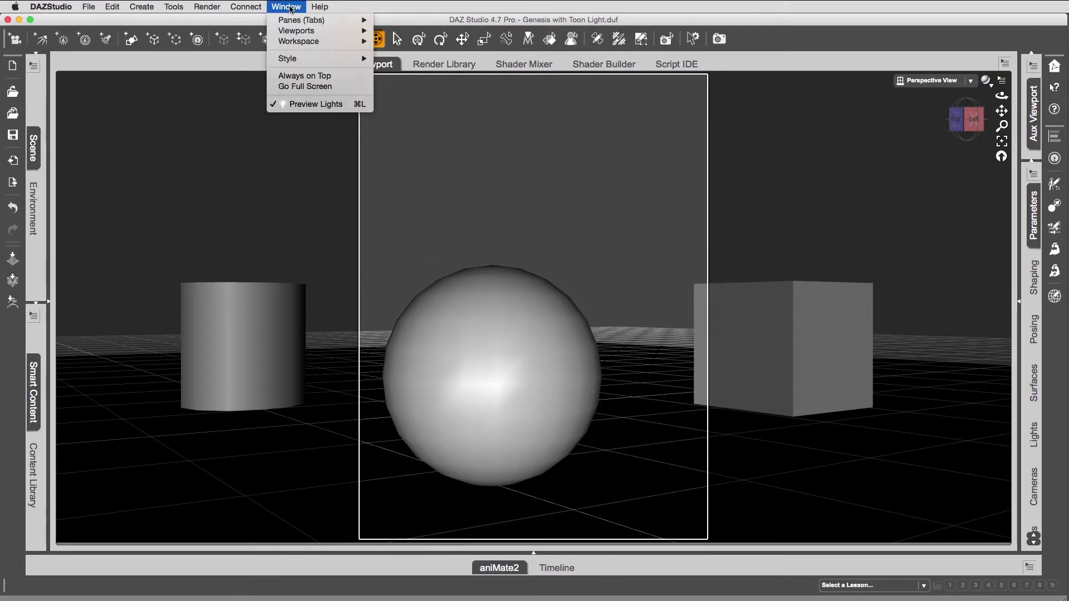
pyautogui.moveTo(306, 46)
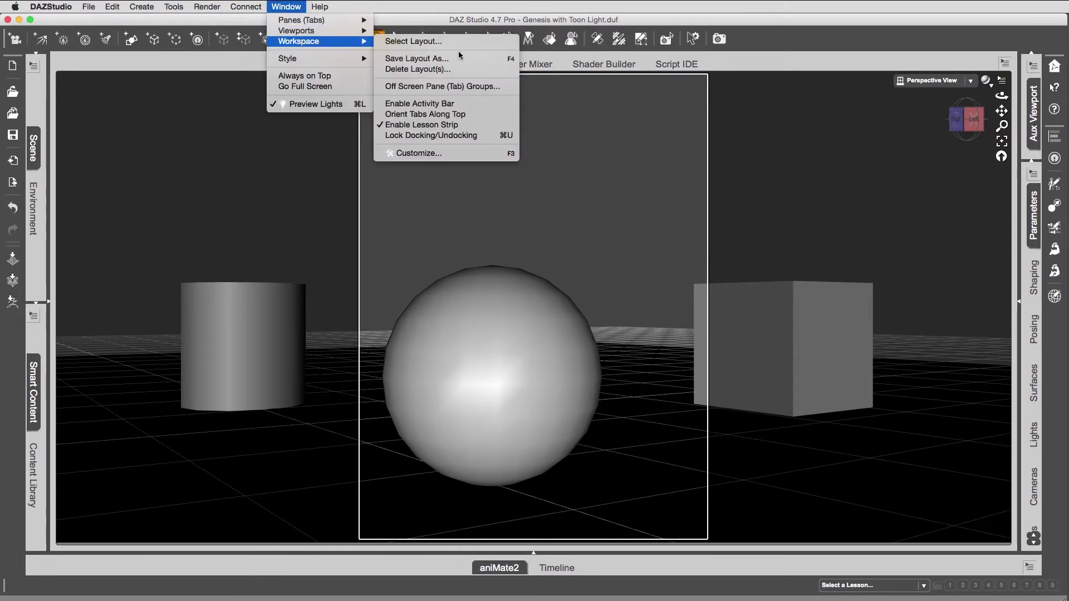
pyautogui.click(401, 41)
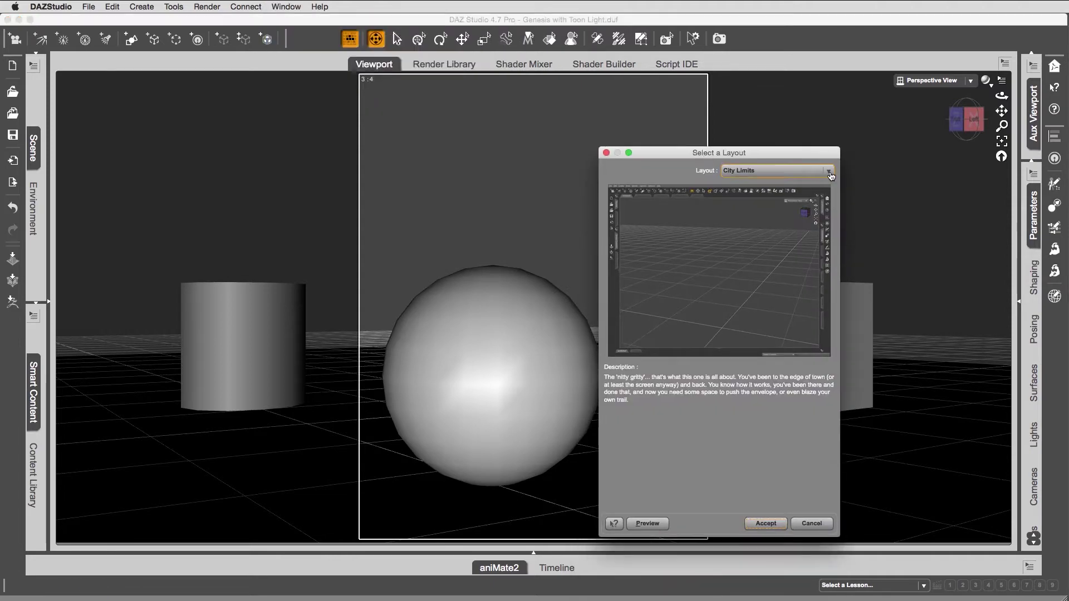
pyautogui.click(826, 171)
pyautogui.click(821, 139)
pyautogui.click(776, 524)
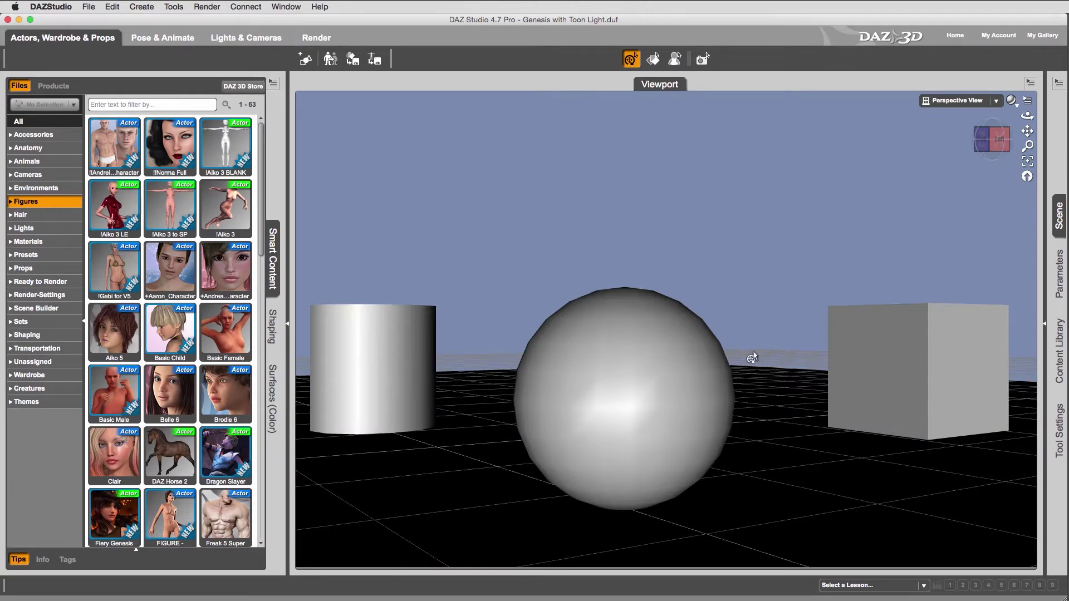
# - Select the sphere and the cube in turn in the viewport, finishing with the cylinder selected
pyautogui.click(681, 369)
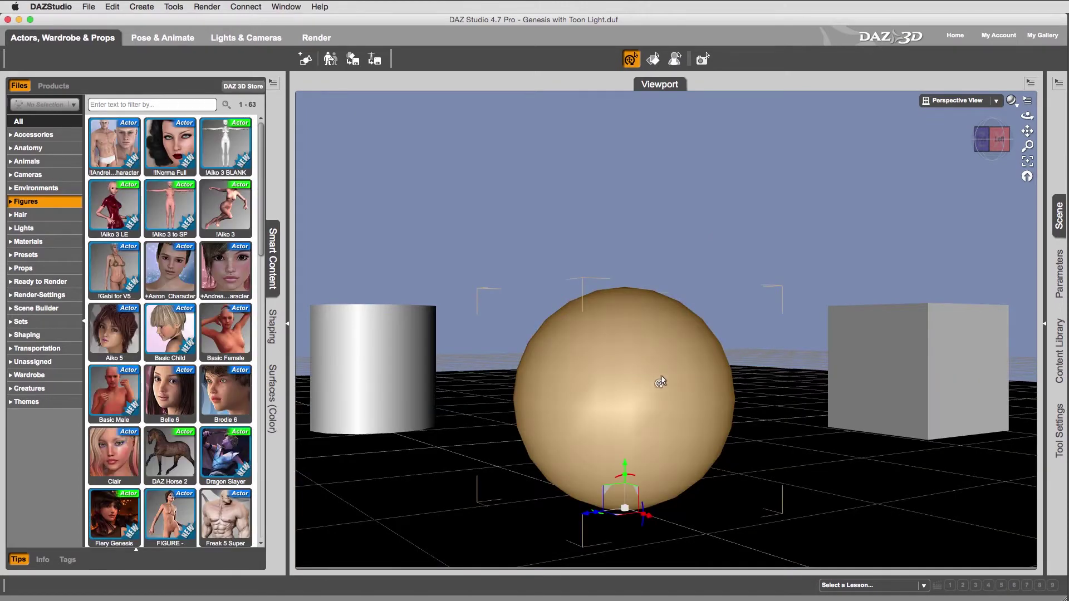
pyautogui.click(856, 376)
pyautogui.click(586, 403)
pyautogui.click(401, 365)
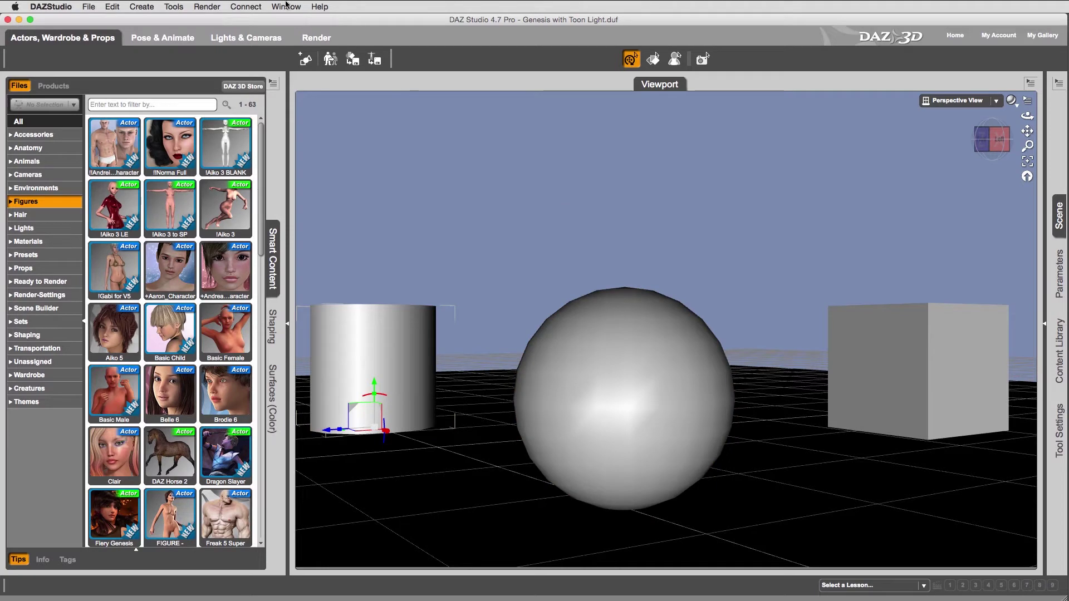
# - Open the workspace customization and expand the toolbars of the Actors, Wardrobe & Props activity, widening the Item column to read the full names
pyautogui.click(287, 6)
pyautogui.moveTo(325, 45)
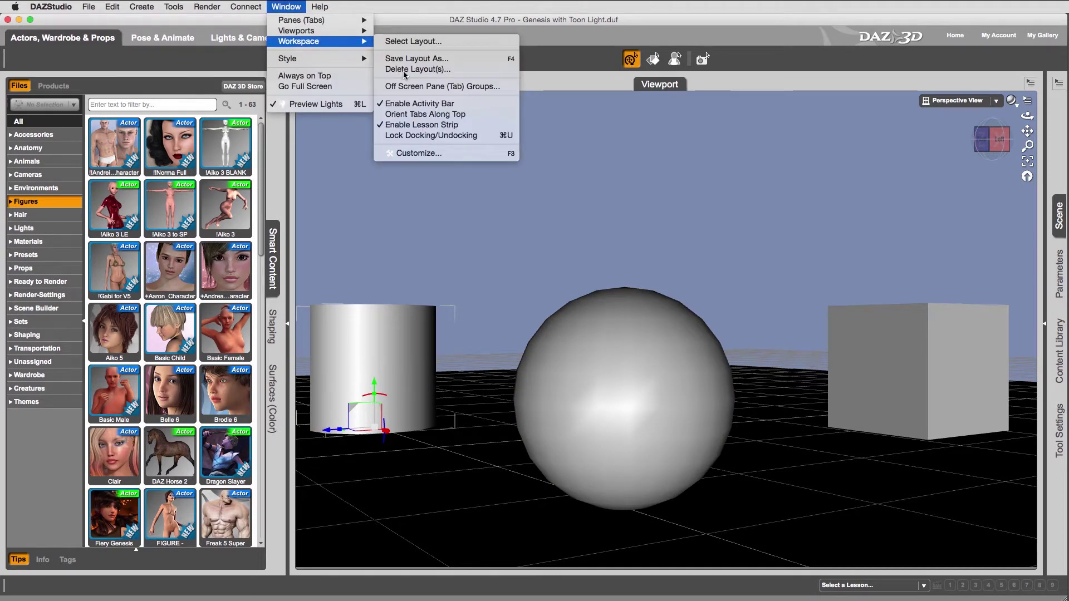
pyautogui.click(474, 155)
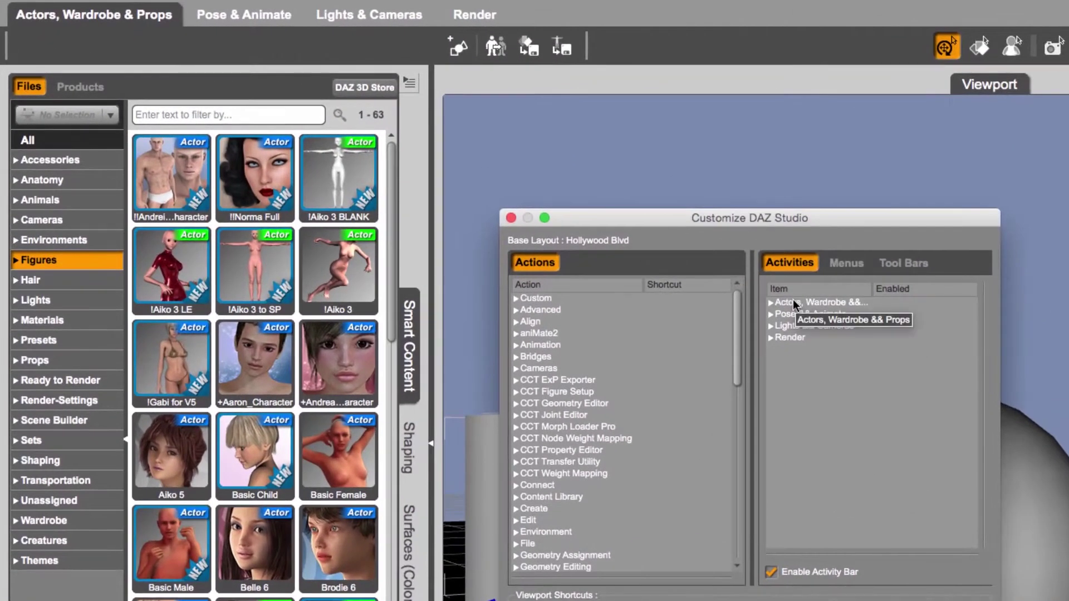
pyautogui.moveTo(793, 302); pyautogui.dragTo(814, 358)
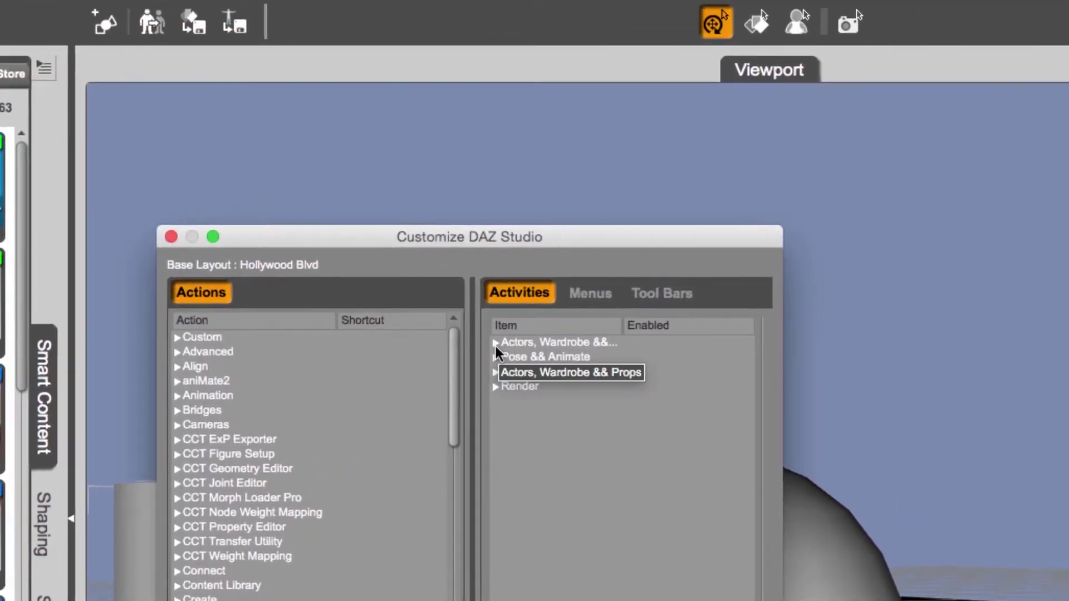
pyautogui.click(584, 330)
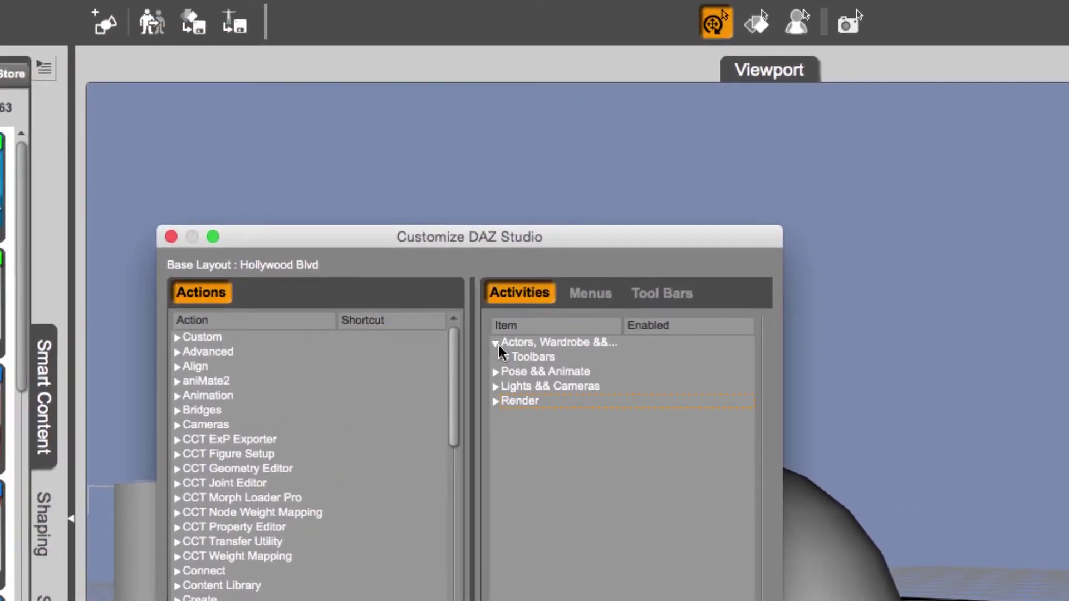
pyautogui.click(506, 357)
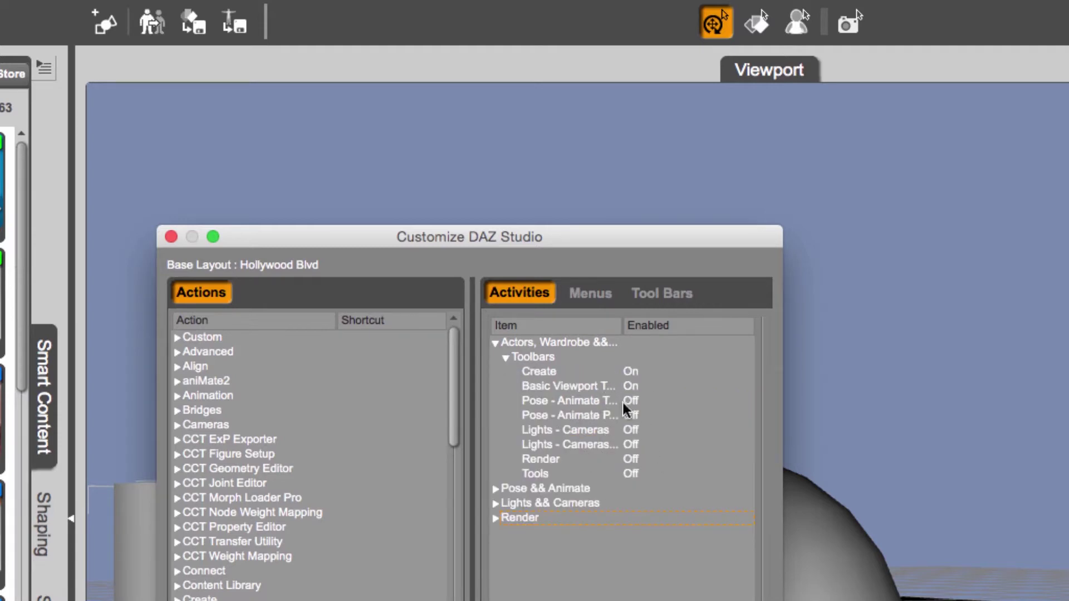
pyautogui.click(586, 372)
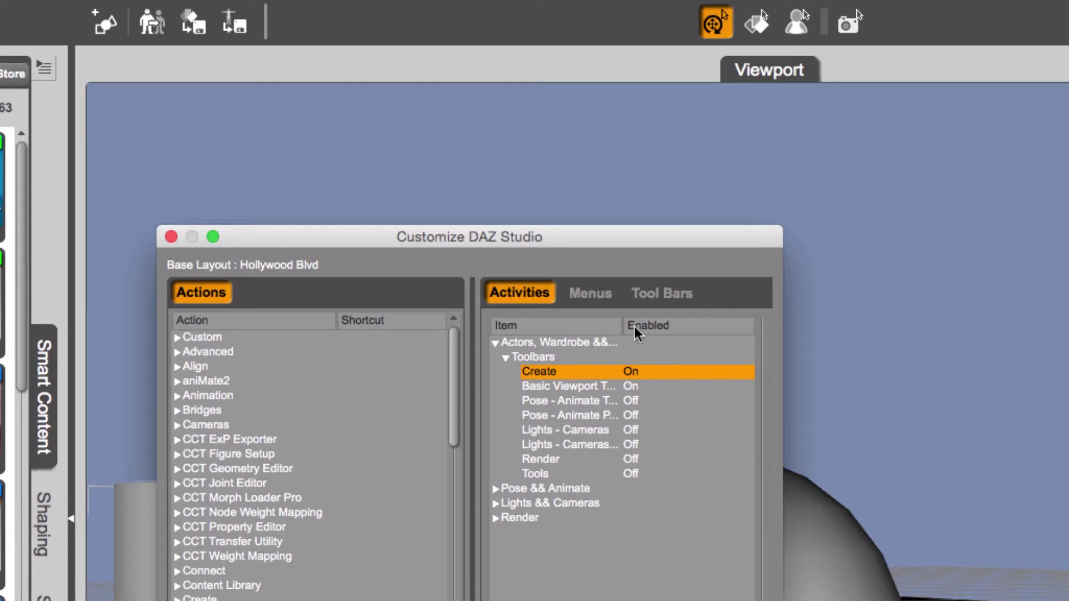
pyautogui.moveTo(624, 325); pyautogui.dragTo(670, 326)
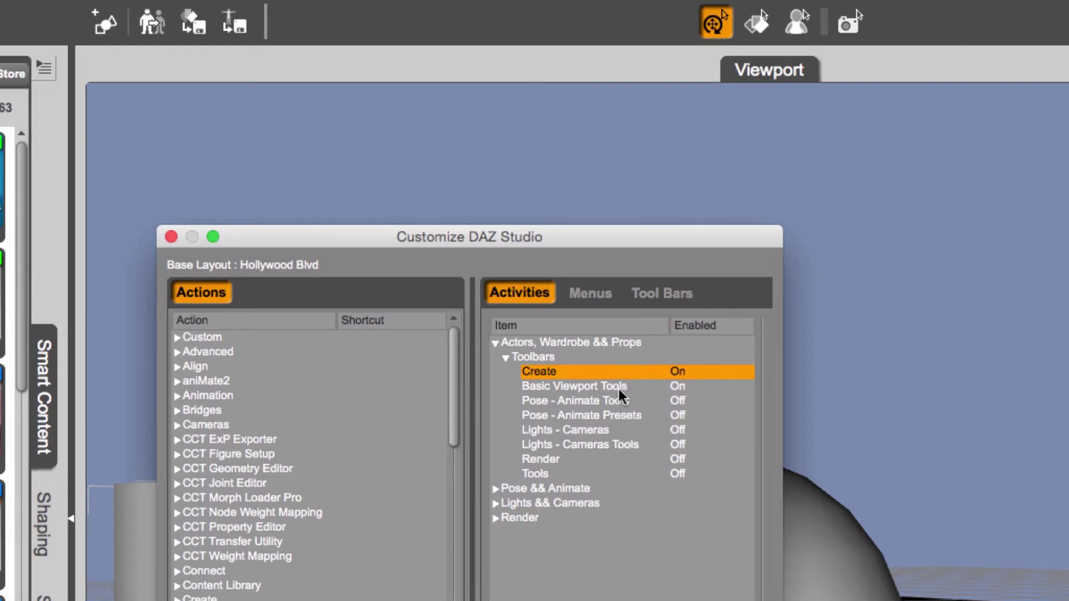
pyautogui.click(619, 387)
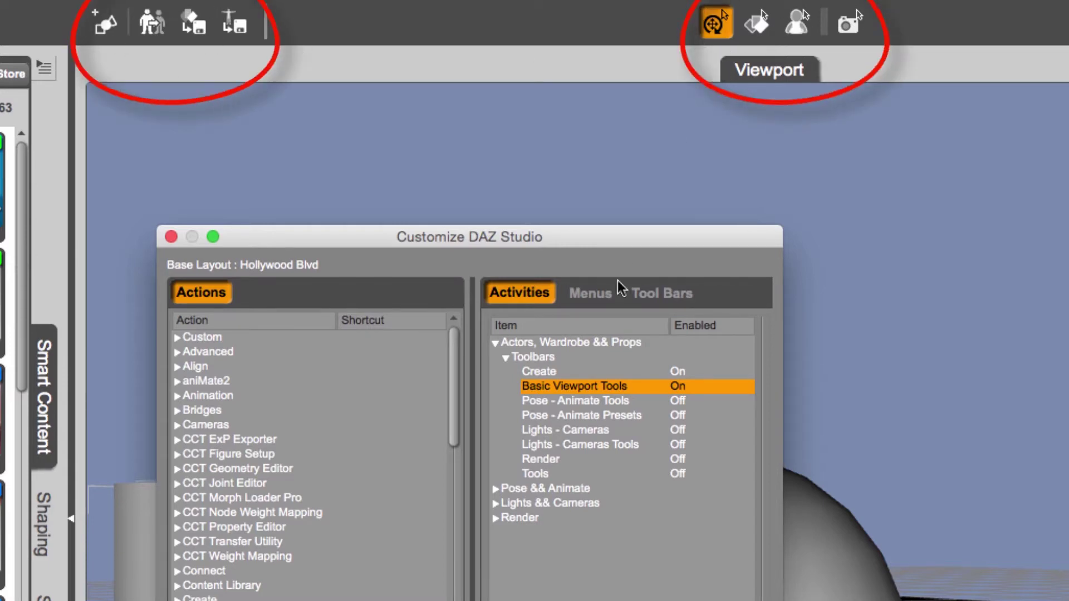
# - Enable the Tools toolbar for the Actors, Wardrobe & Props activity and apply the change
pyautogui.click(550, 475)
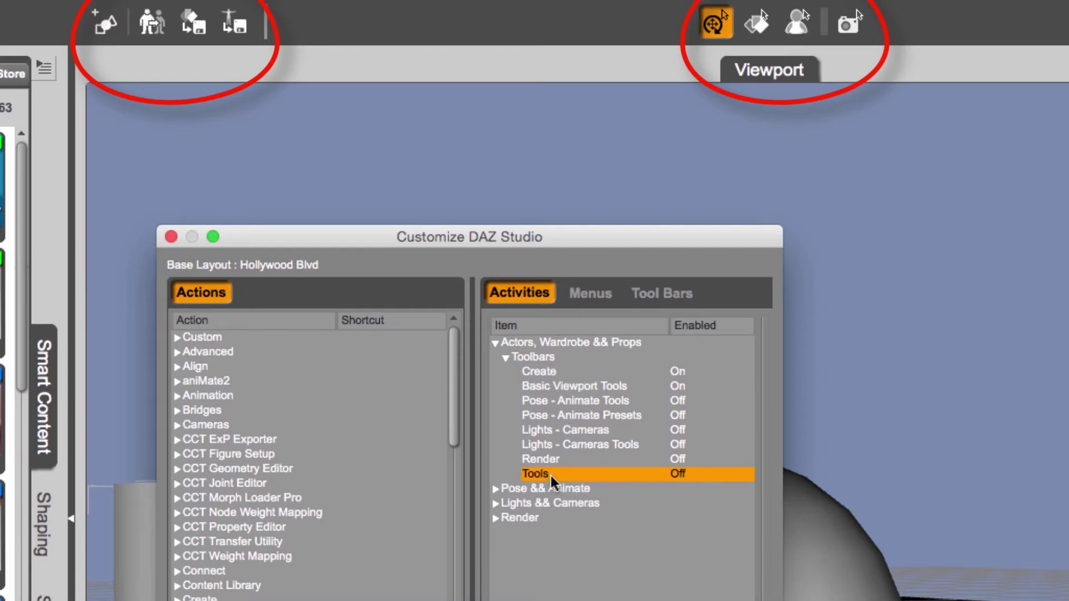
pyautogui.rightClick(619, 472)
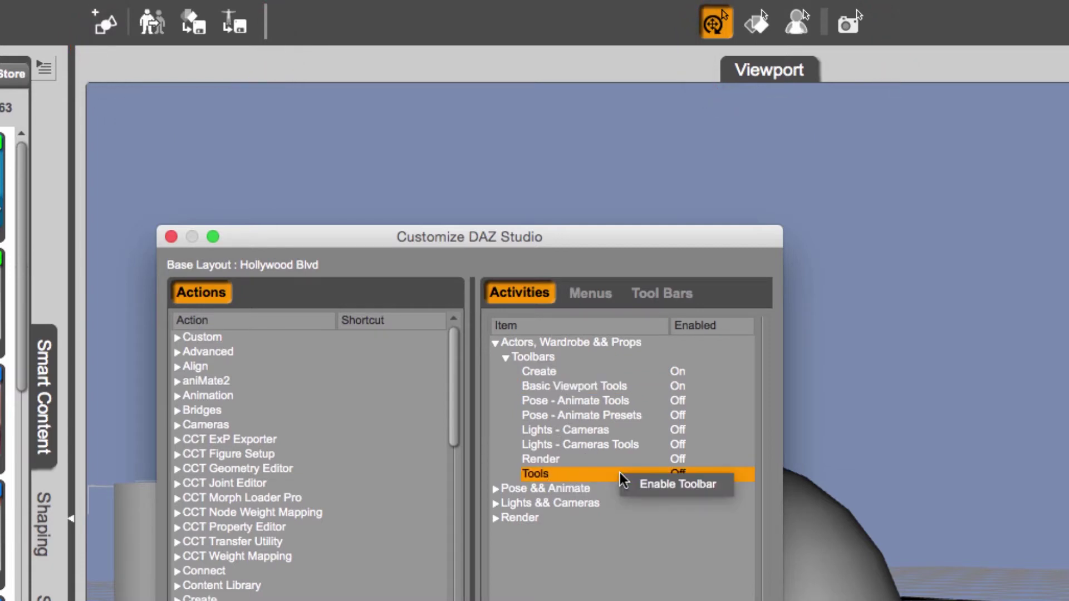
pyautogui.click(719, 489)
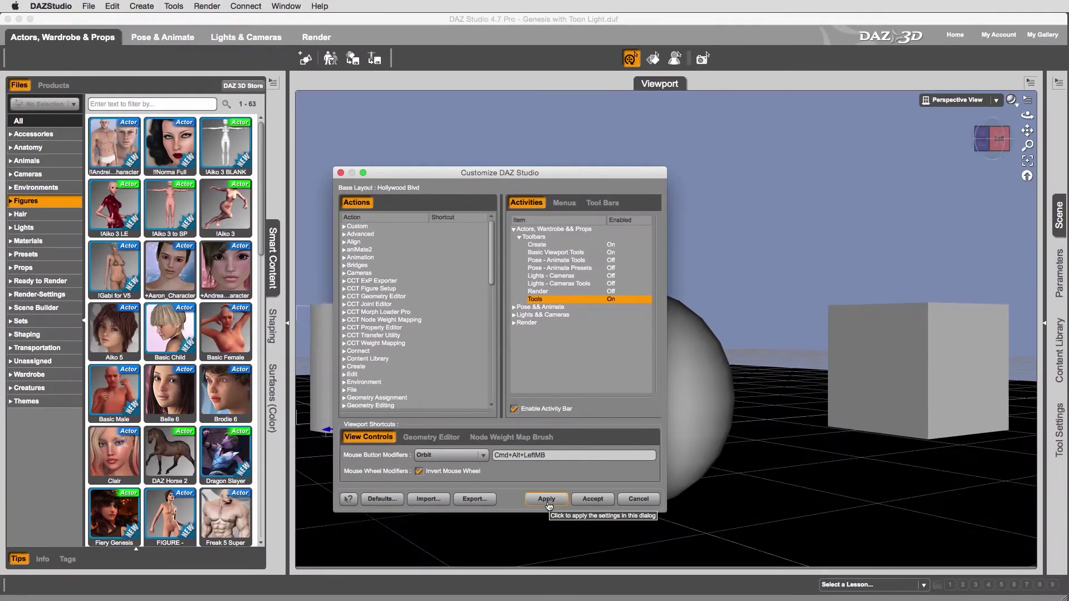
pyautogui.click(547, 499)
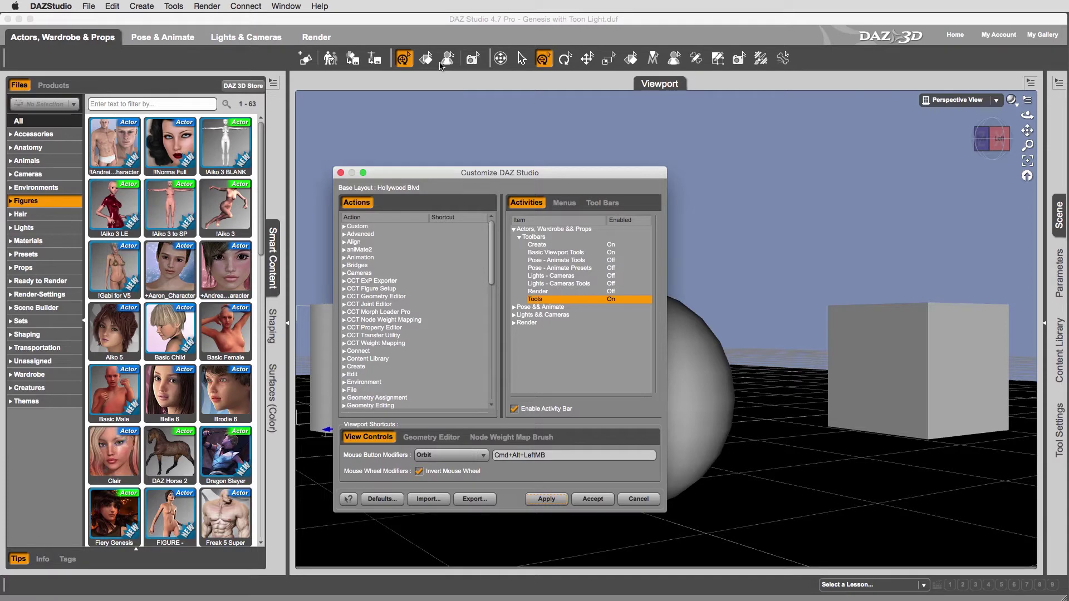
# - Disable the Basic Viewport Tools toolbar for the Actors, Wardrobe & Props activity, apply it and accept the customization
pyautogui.click(575, 255)
pyautogui.rightClick(603, 255)
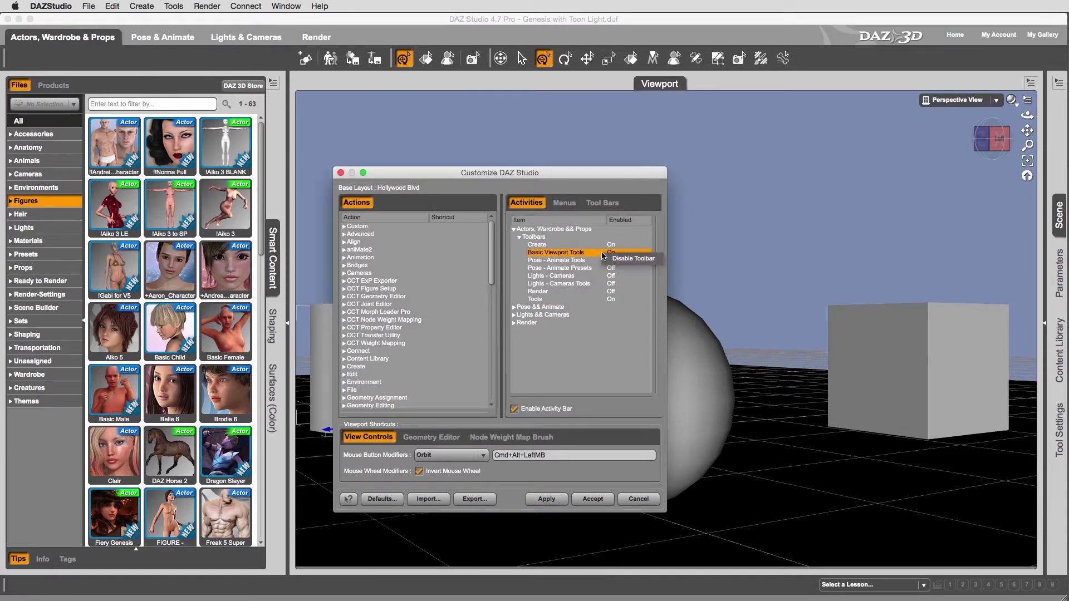
pyautogui.click(624, 260)
pyautogui.click(547, 499)
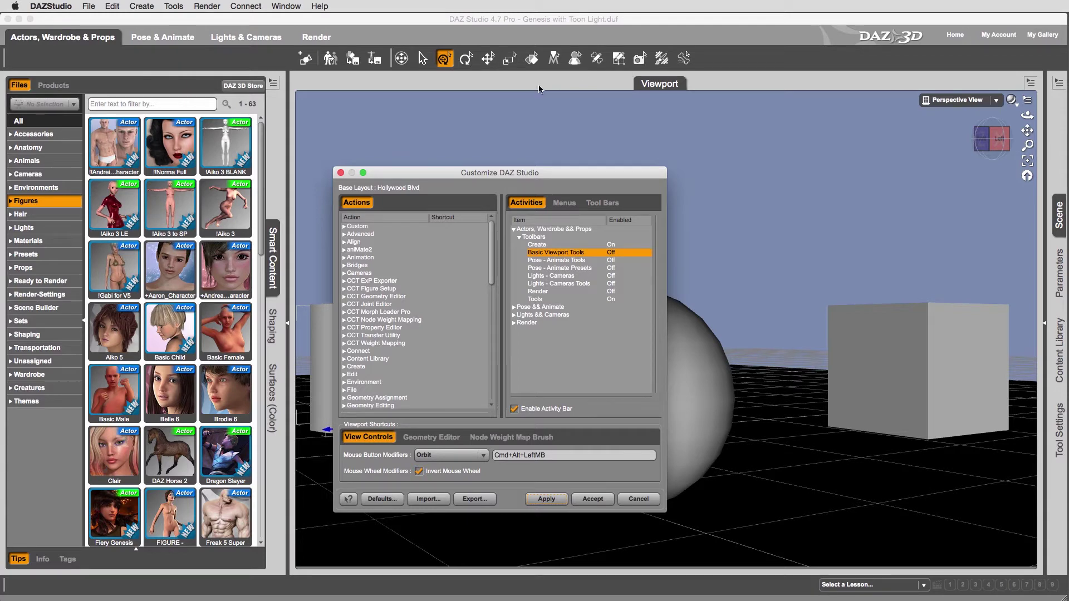
pyautogui.click(601, 500)
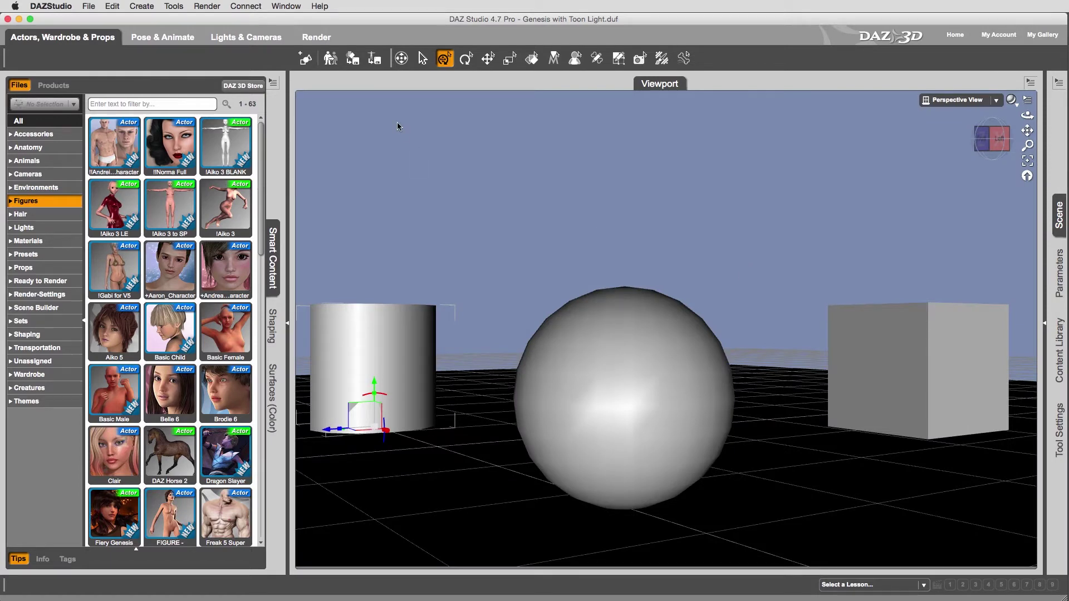
pyautogui.click(286, 6)
pyautogui.moveTo(339, 32)
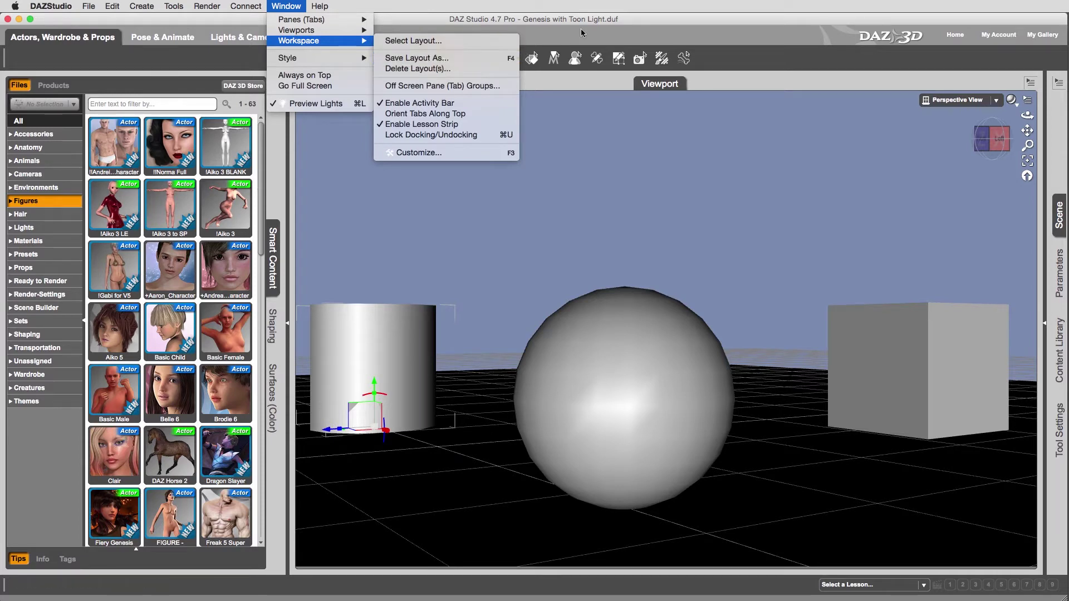
pyautogui.click(539, 191)
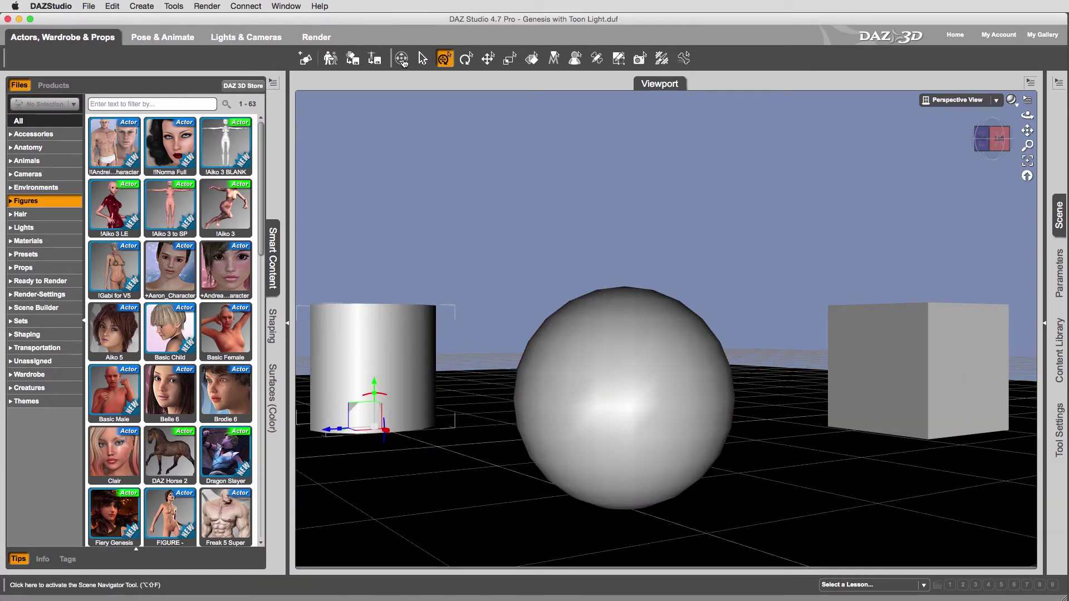
# - Activate the Scene Navigator tool and shift the view slightly around the sphere
pyautogui.click(403, 61)
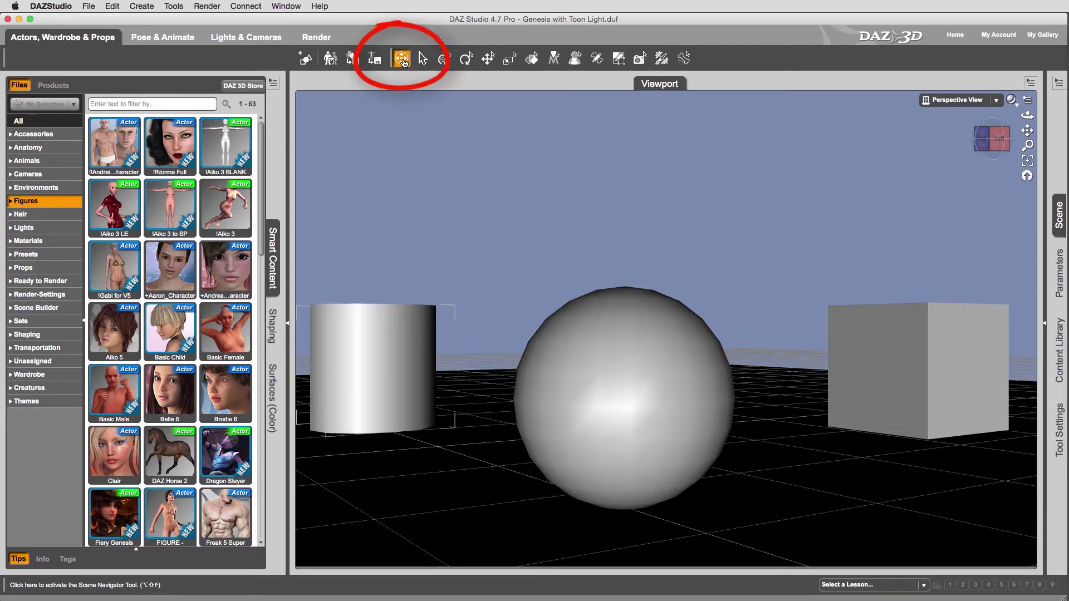
pyautogui.moveTo(623, 398)
pyautogui.mouseDown()
pyautogui.moveTo(824, 390)
pyautogui.moveTo(545, 390)
pyautogui.moveTo(774, 414)
pyautogui.moveTo(674, 412)
pyautogui.moveTo(593, 383)
pyautogui.moveTo(623, 384)
pyautogui.moveTo(590, 367)
pyautogui.mouseUp()
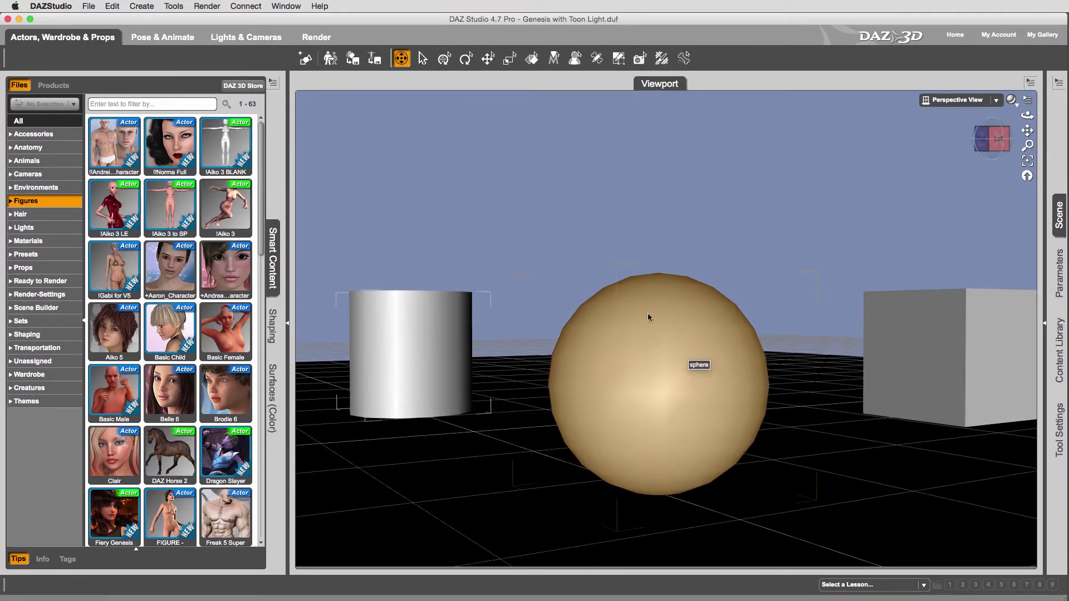
# - Load the TinPanAlley set into the scene from the Tin Pan Alley DS product in the Content Library
pyautogui.click(1058, 346)
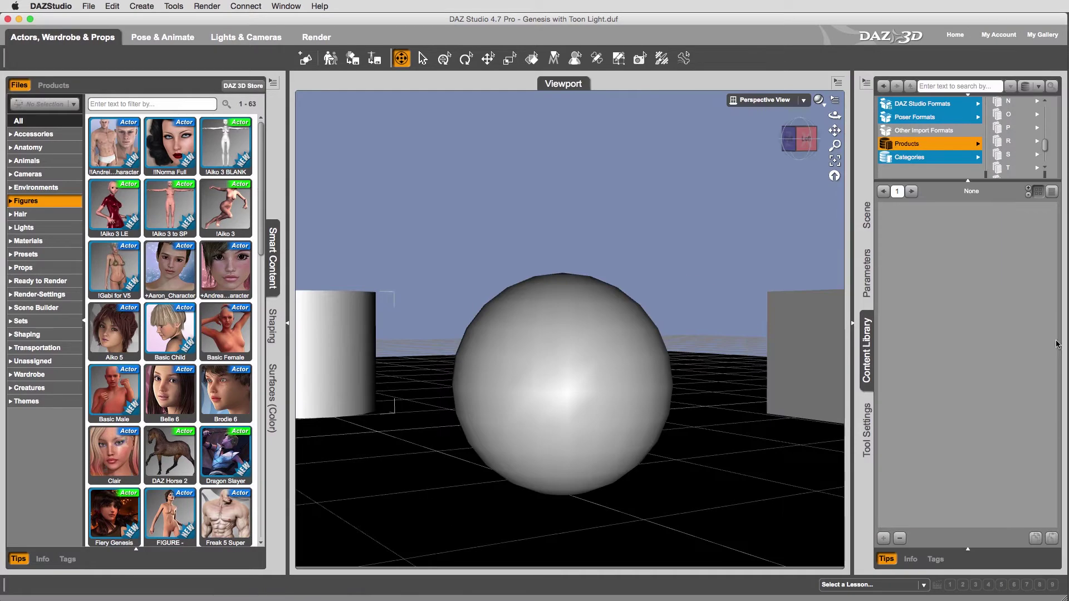
pyautogui.moveTo(992, 180); pyautogui.dragTo(984, 224)
pyautogui.click(979, 165)
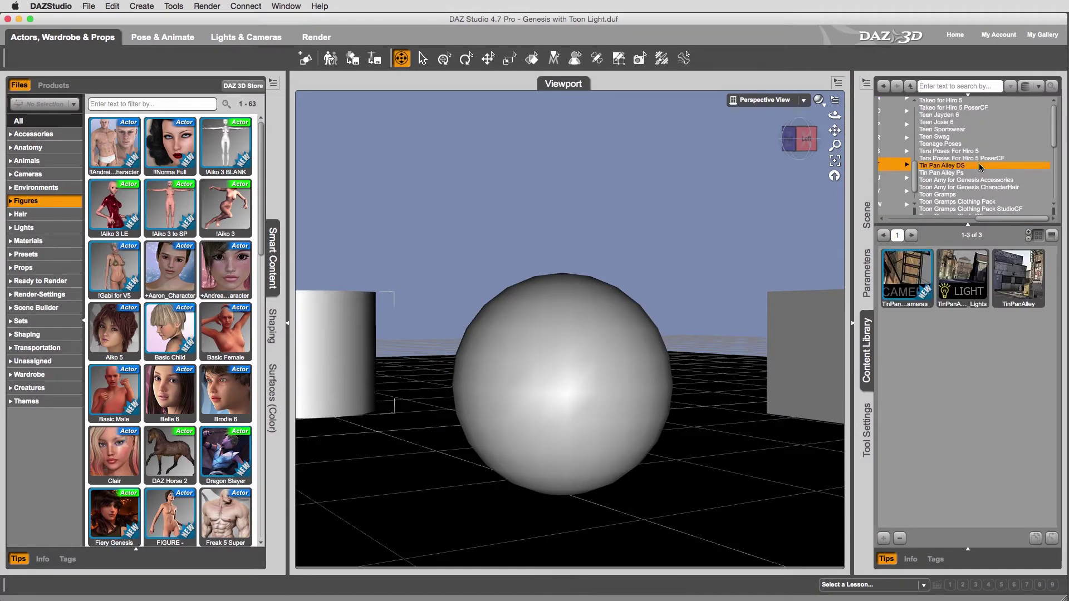
pyautogui.doubleClick(1029, 279)
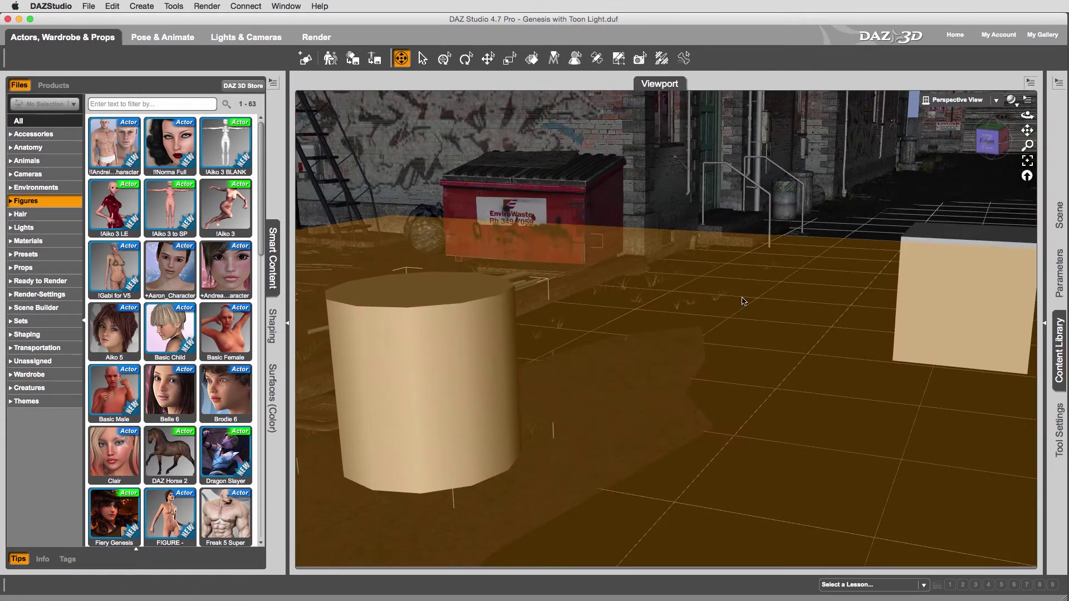
# - Navigate in and out of the alley and turn the view straight down it, keeping the three primitives in the foreground
pyautogui.scroll(3, 742, 301)
pyautogui.scroll(-10, 743, 302)
pyautogui.scroll(-5, 742, 302)
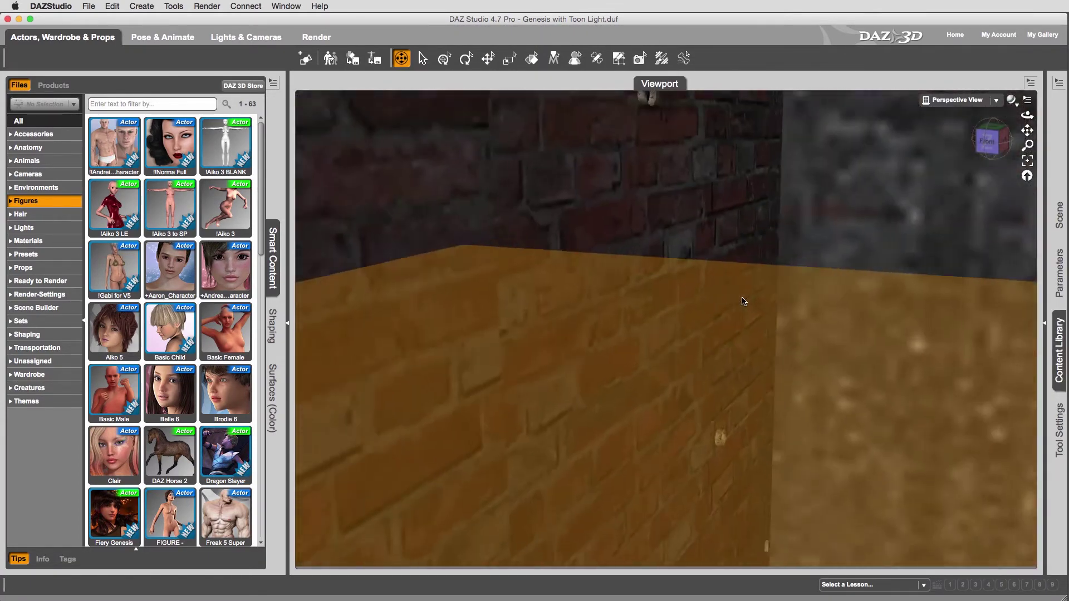
pyautogui.scroll(8, 743, 301)
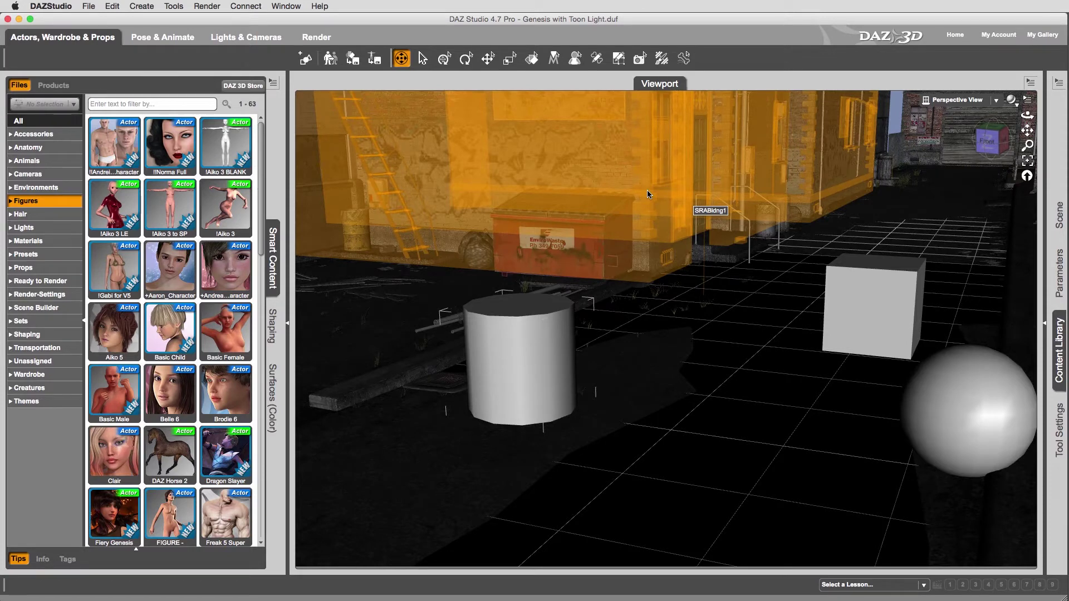
pyautogui.moveTo(618, 230); pyautogui.dragTo(688, 200)
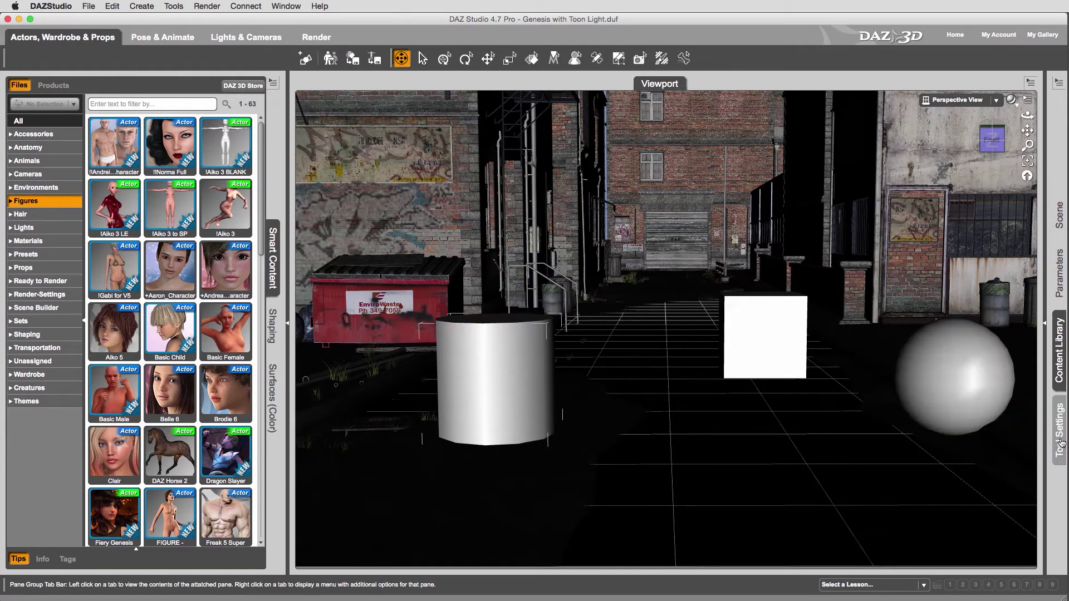
# - Show the Tool Settings of the Scene Navigator and look through the list of available panes
pyautogui.click(1061, 445)
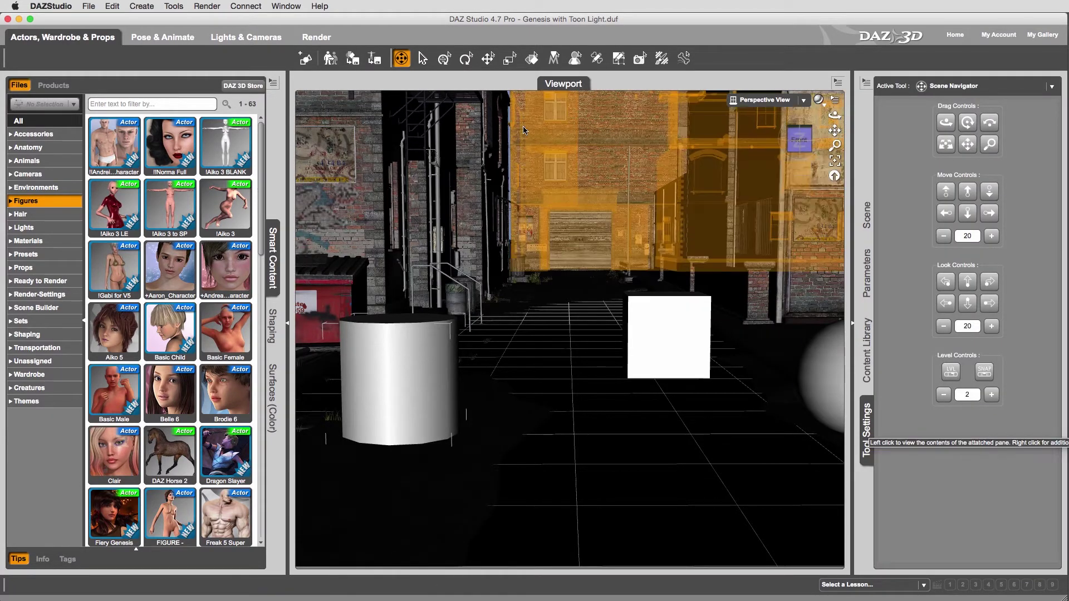
pyautogui.click(286, 6)
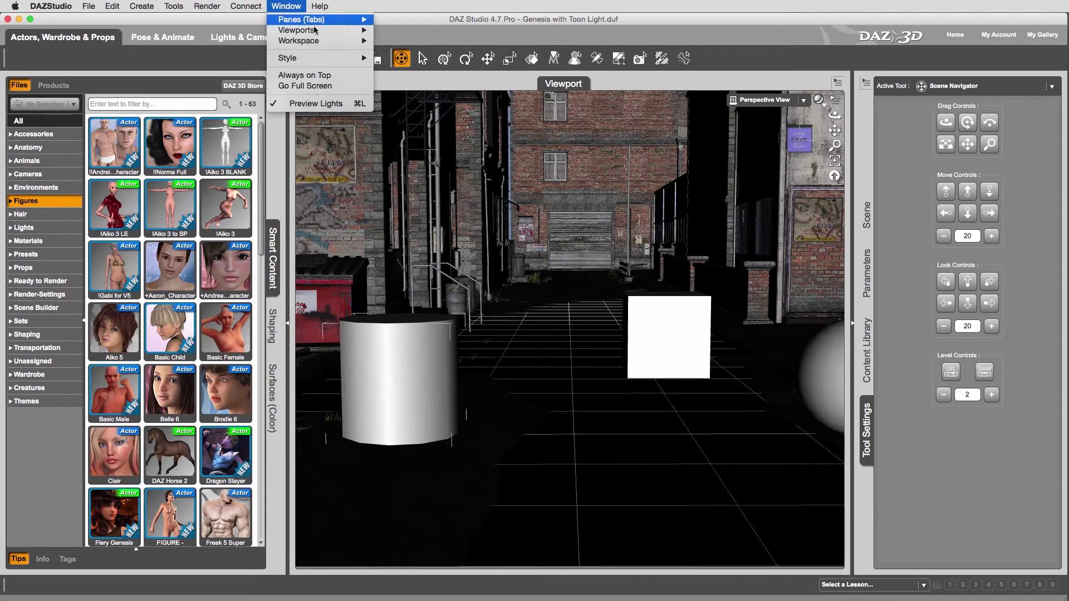
pyautogui.moveTo(346, 22)
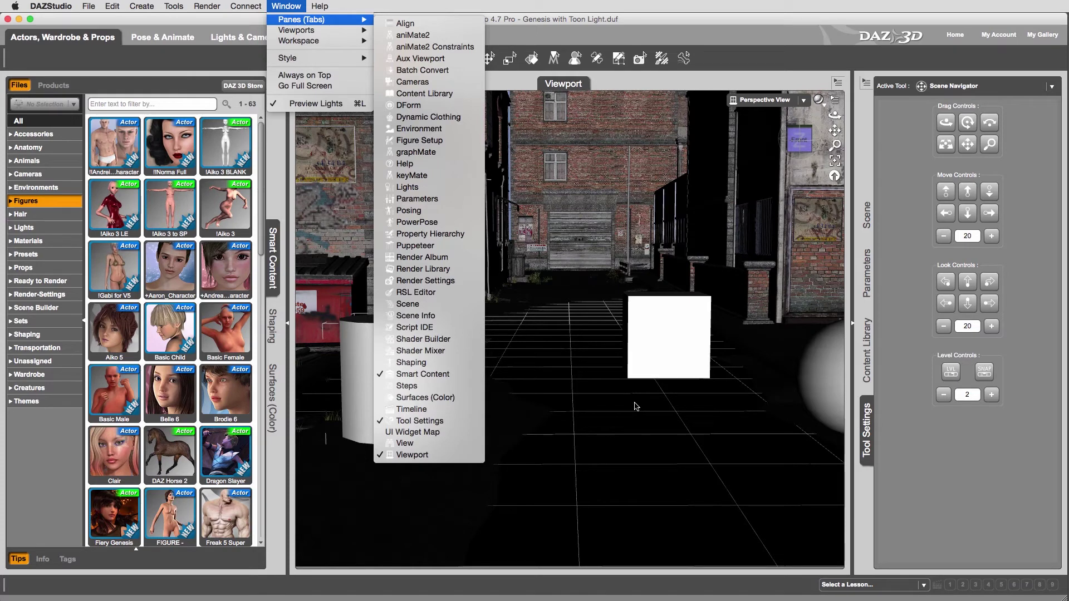
pyautogui.click(916, 450)
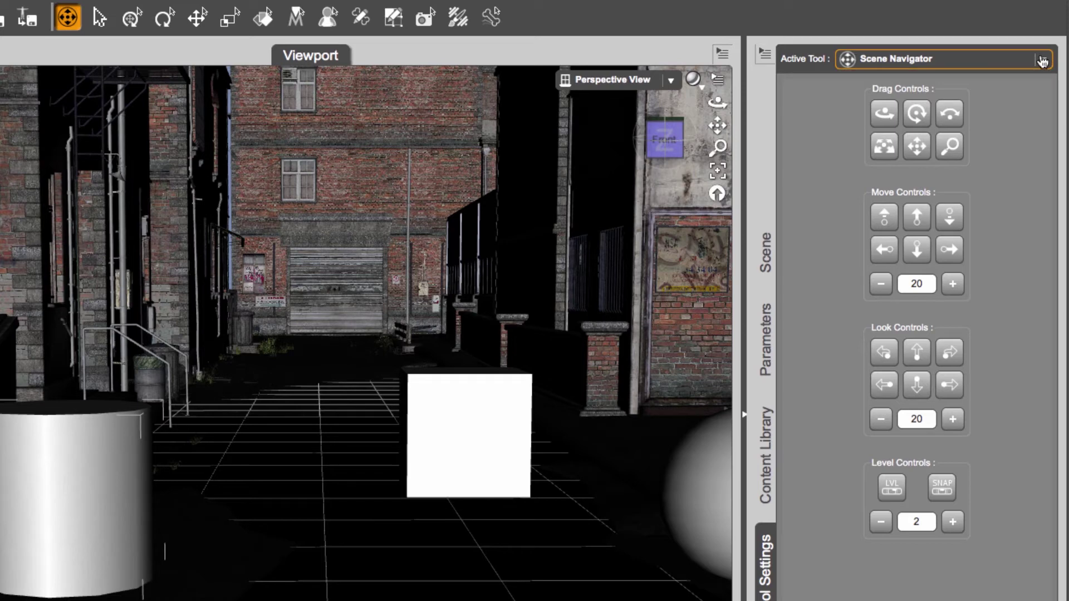
# - Make Node Selection the active tool, set its node highlighting draw style to Bounding Box Only, and collapse the Tool Settings
pyautogui.click(1042, 61)
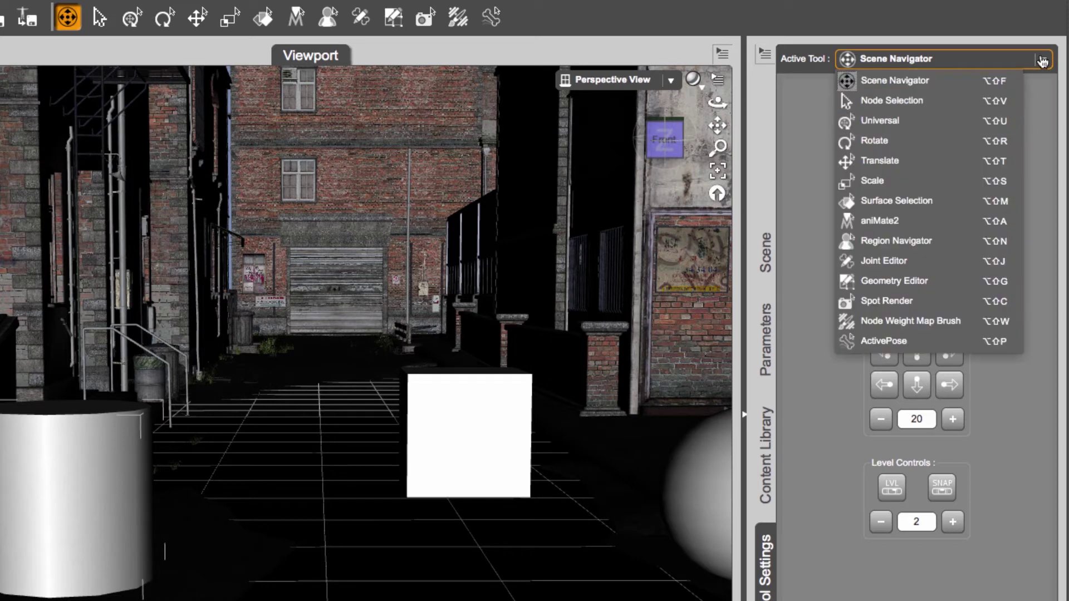
pyautogui.click(981, 101)
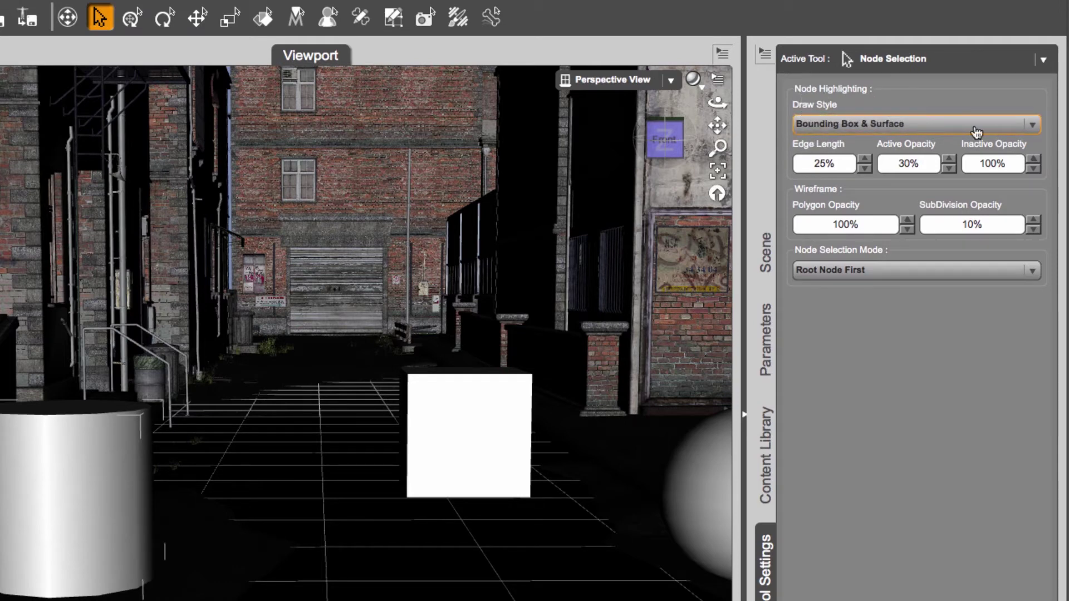
pyautogui.click(1020, 125)
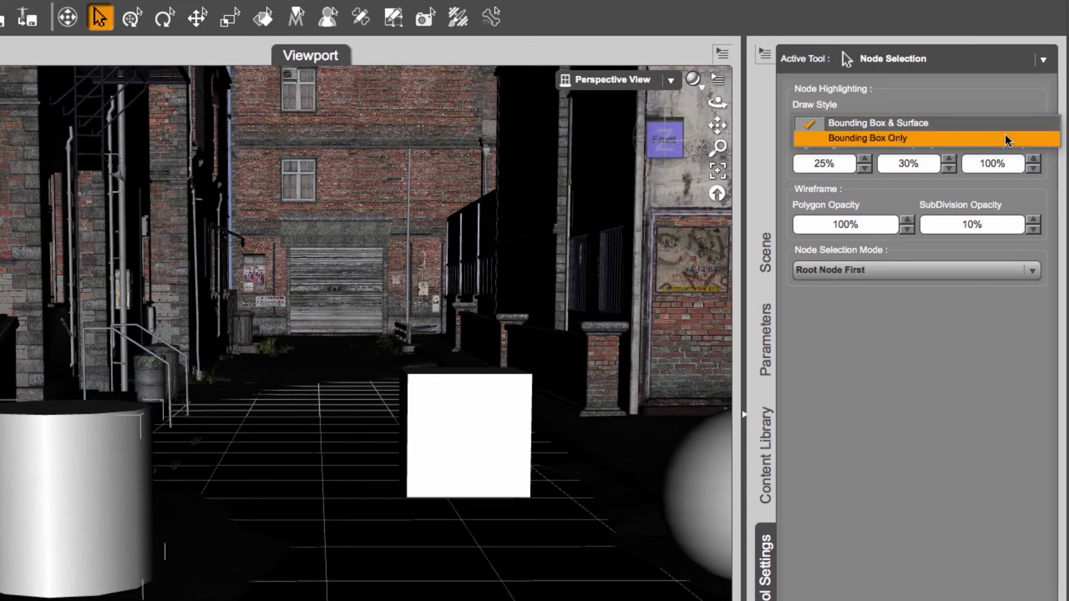
pyautogui.click(1004, 139)
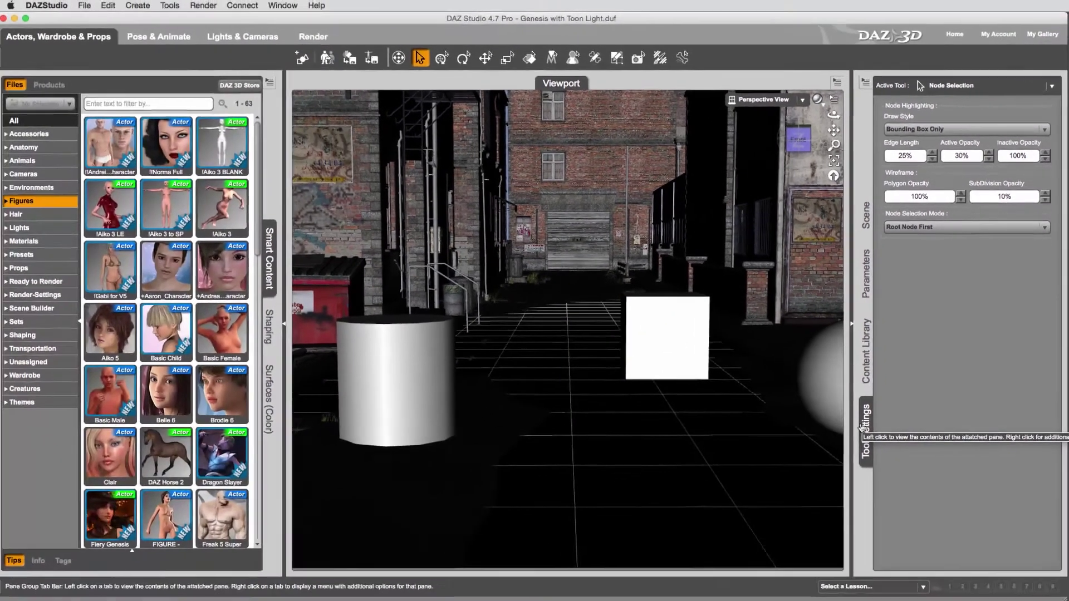
pyautogui.click(766, 566)
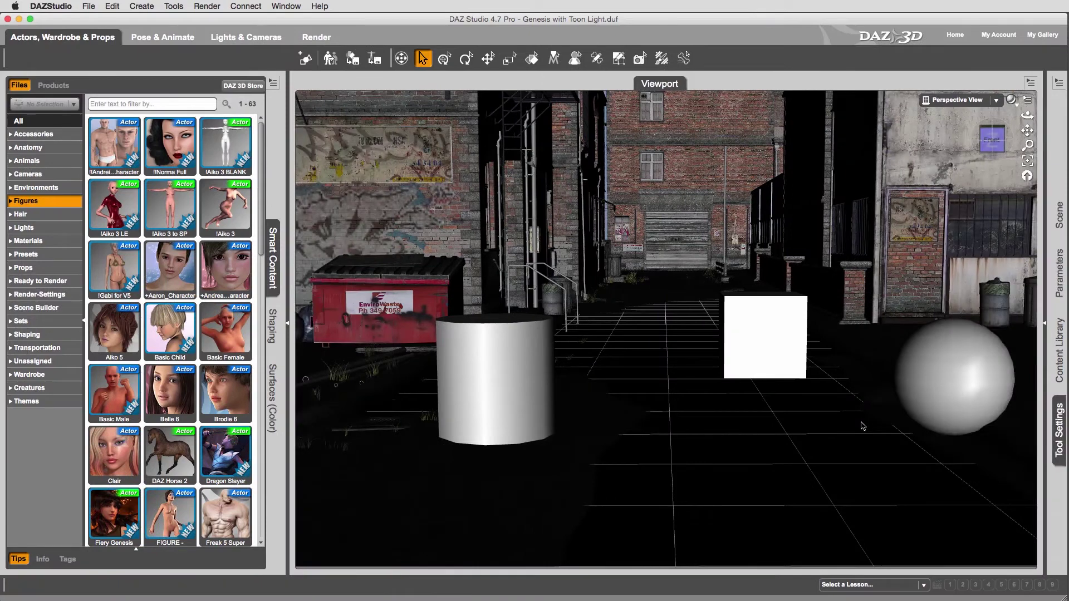
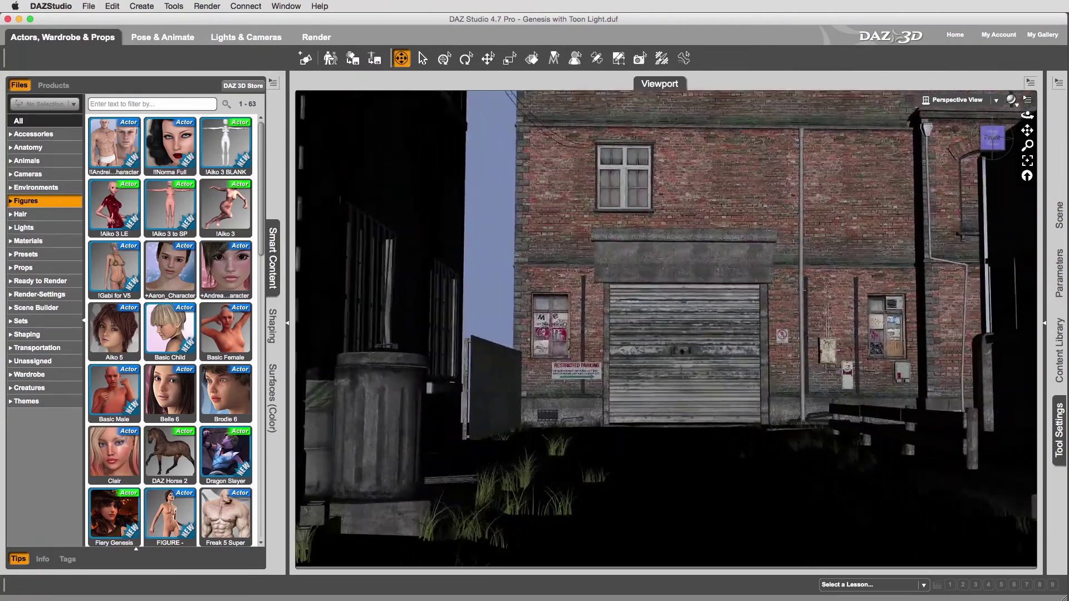
# - Walk forward through the alley to the garage door, look back towards the primitives and tilt the view up to the brick buildings
pyautogui.press('w')
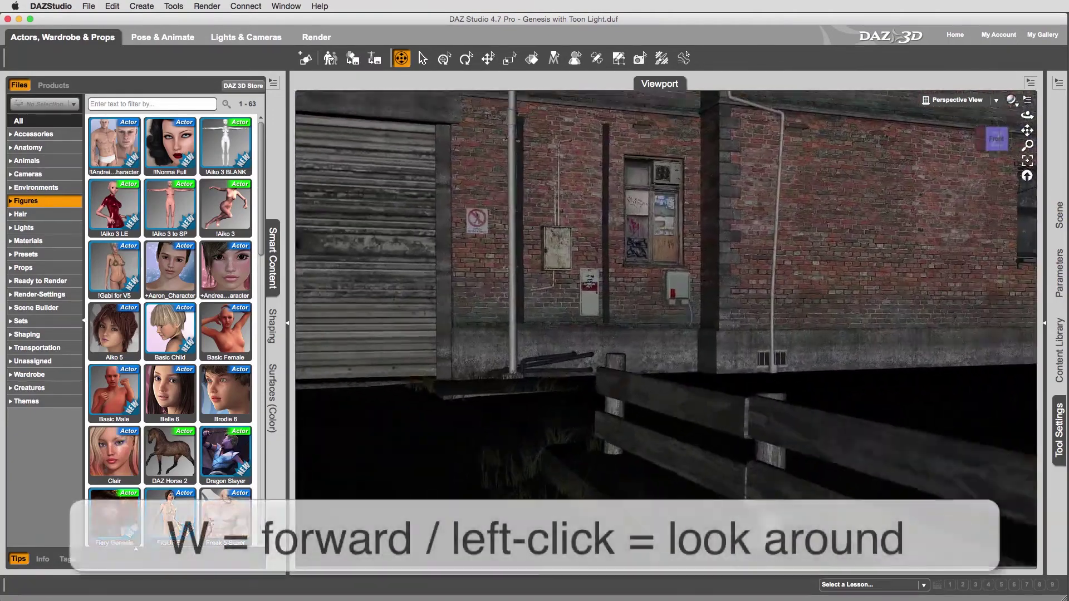
pyautogui.press('w')
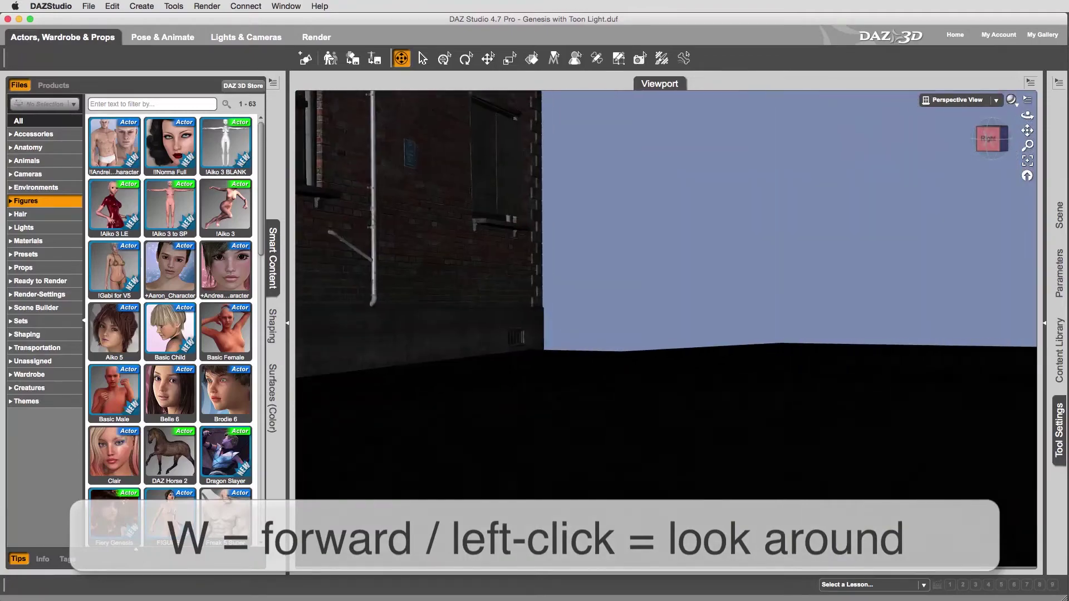
pyautogui.press('w')
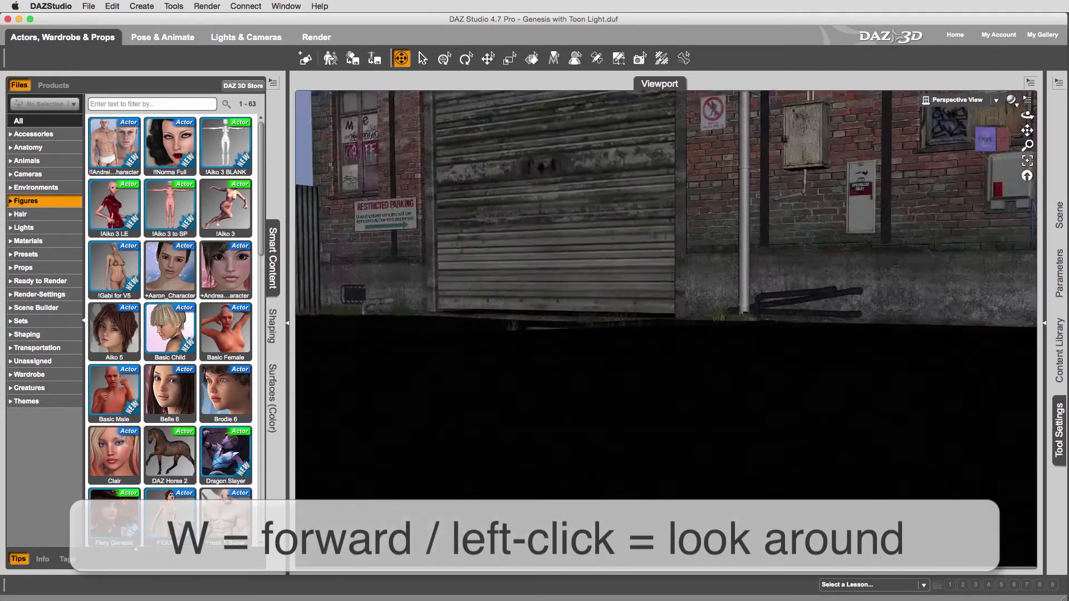
pyautogui.press('d')
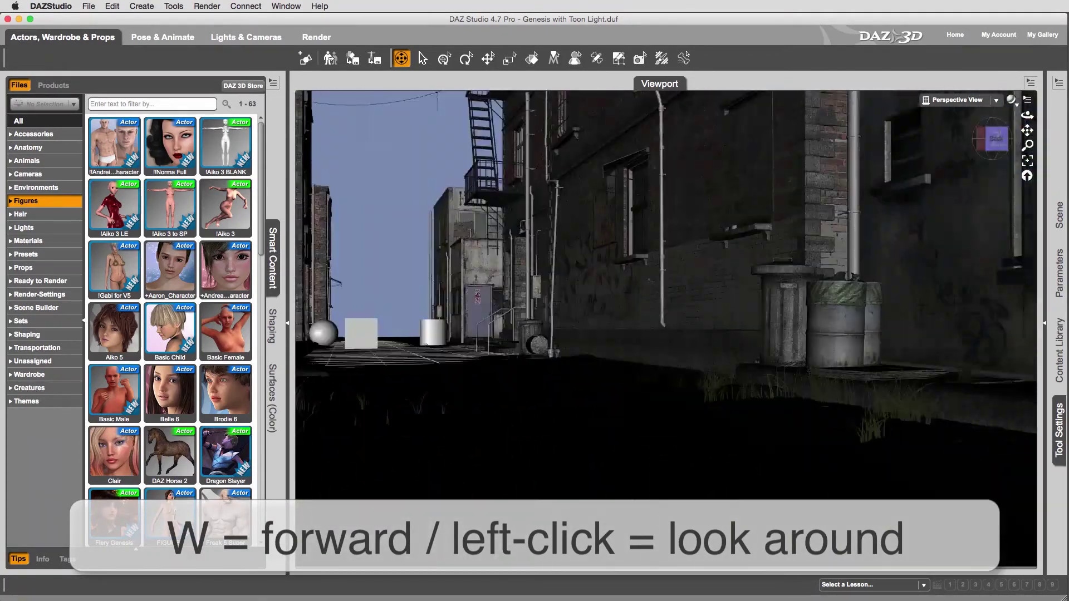
pyautogui.press('w')
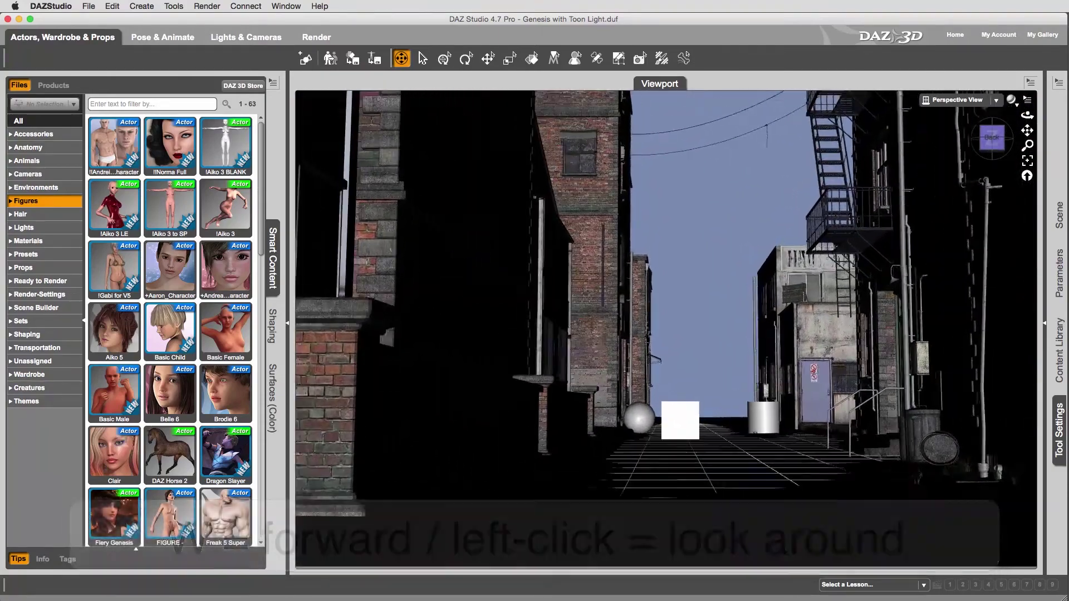
pyautogui.press('w')
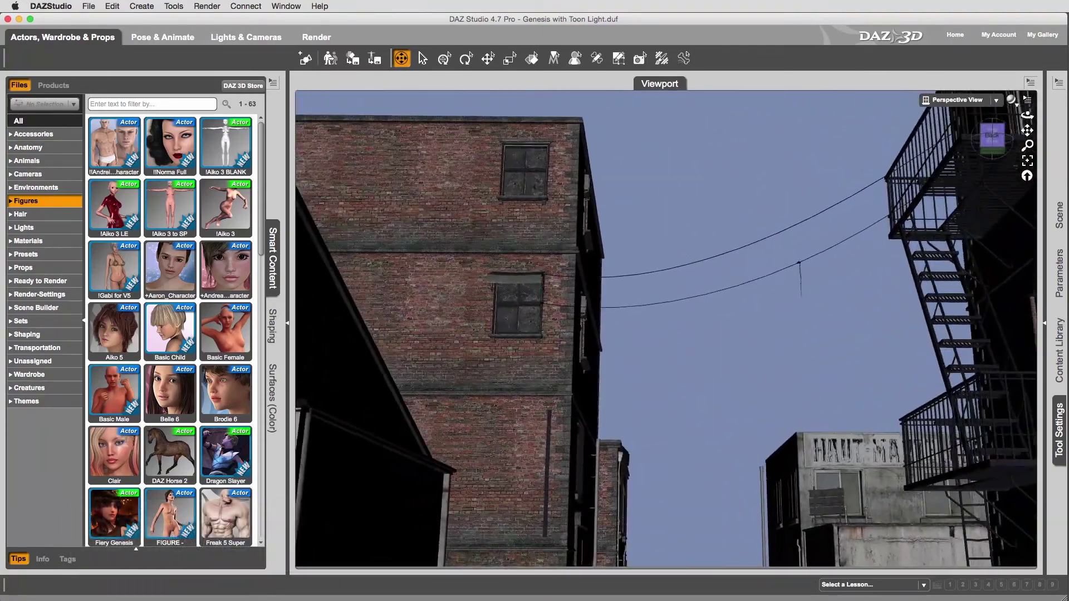
pyautogui.press('a')
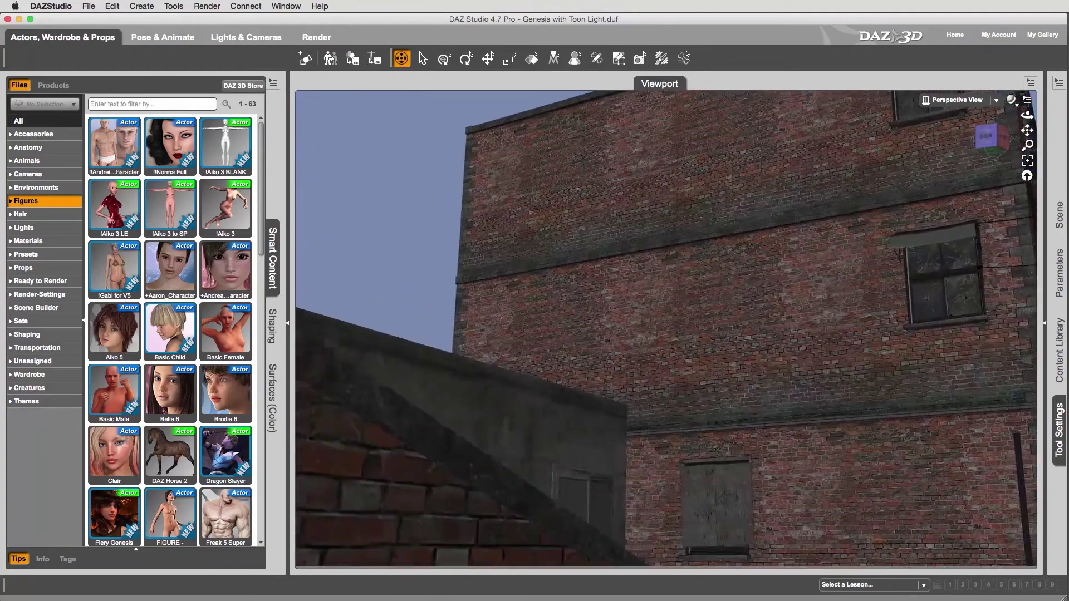
# - Fly the view over the rooftops, moving forward, backward and sideways around the brick building and its rooftop sign
pyautogui.moveTo(666, 330); pyautogui.dragTo(679, 279)
pyautogui.press('w')
pyautogui.press('s')
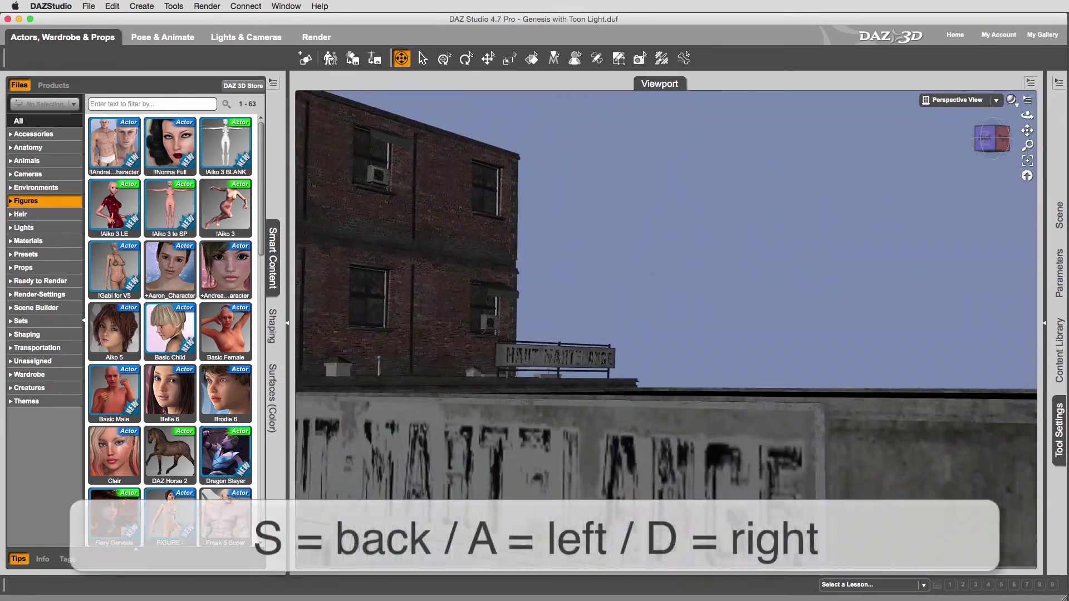
pyautogui.press('s')
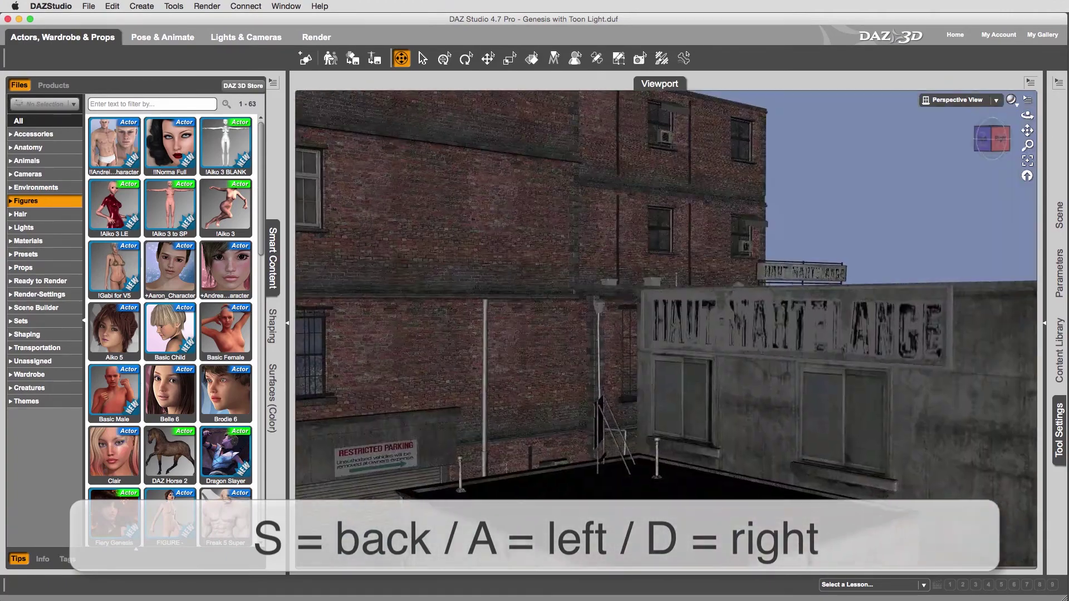
pyautogui.press('a')
pyautogui.press('w')
pyautogui.press('a')
pyautogui.press('a')
pyautogui.press('d')
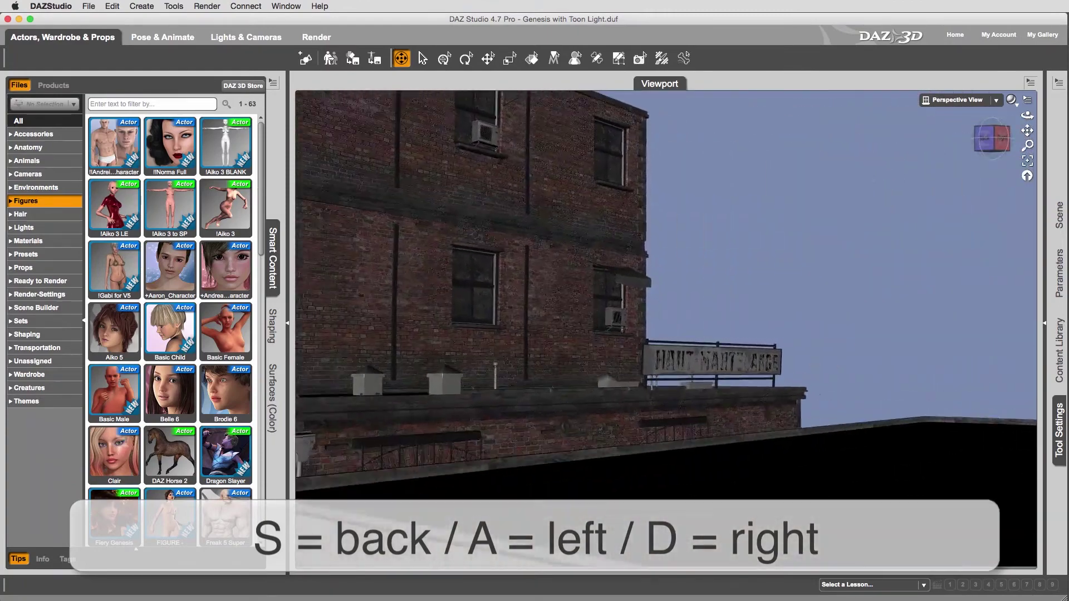
pyautogui.press('w')
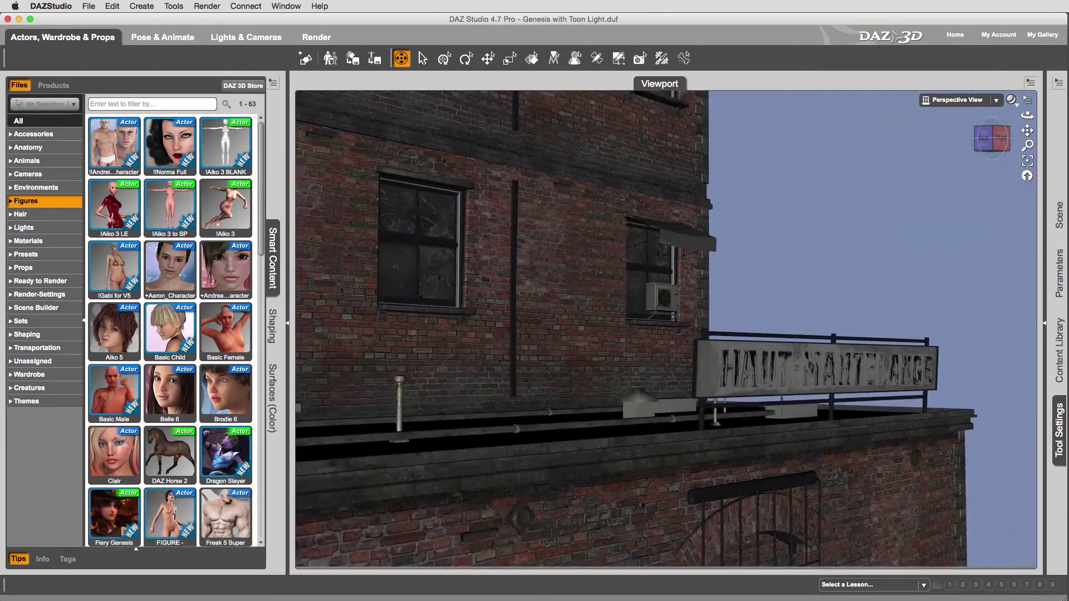
# - Approach the brick wall above the flat roof and move the view vertically up and down beside its windows
pyautogui.moveTo(666, 330); pyautogui.dragTo(602, 376)
pyautogui.press('w')
pyautogui.press('e')
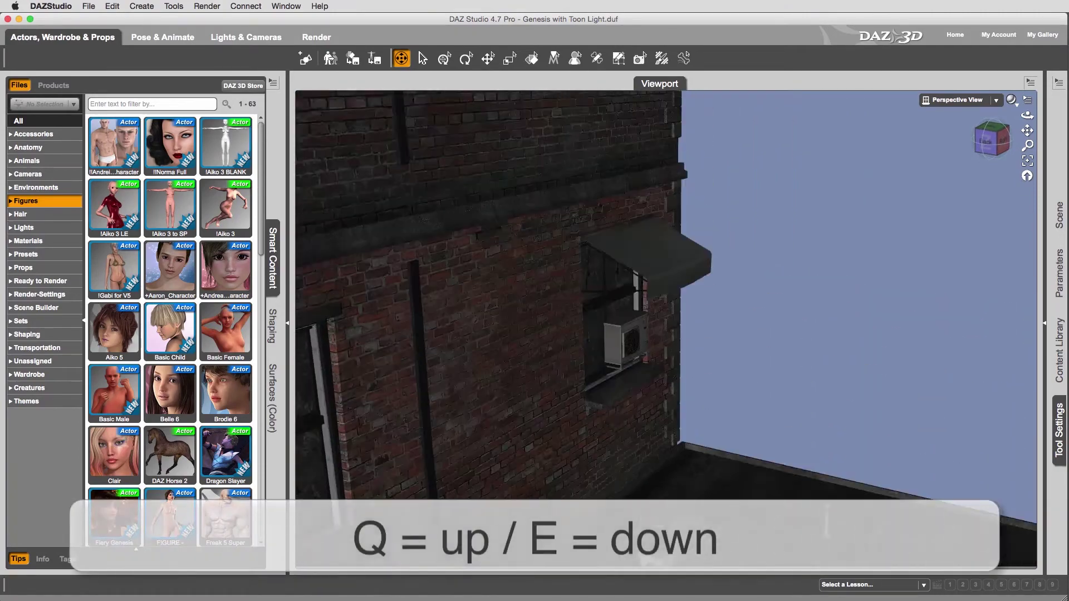
pyautogui.press('q')
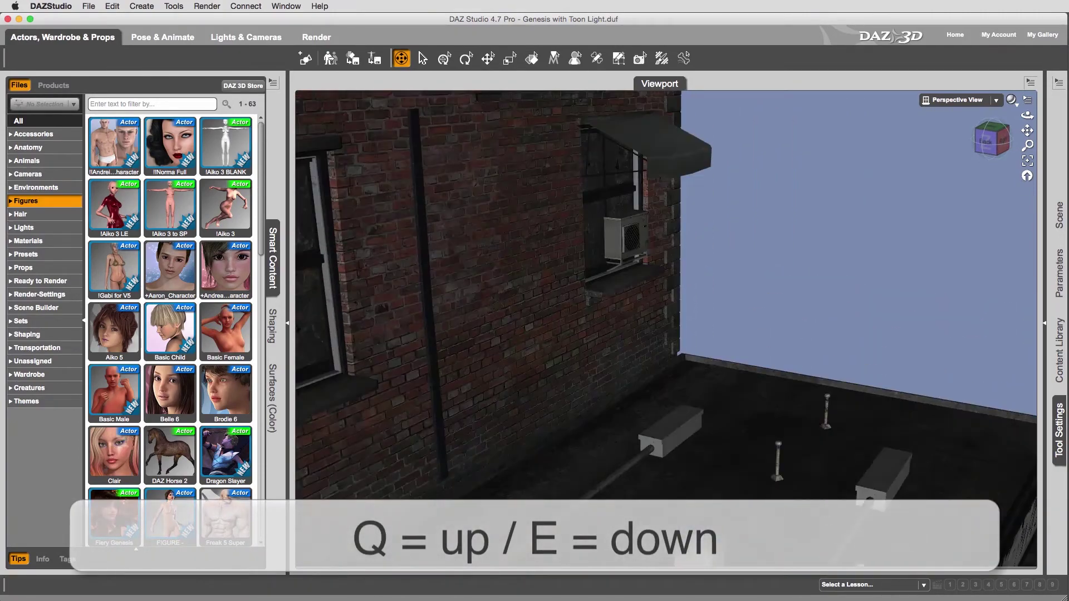
pyautogui.press('e')
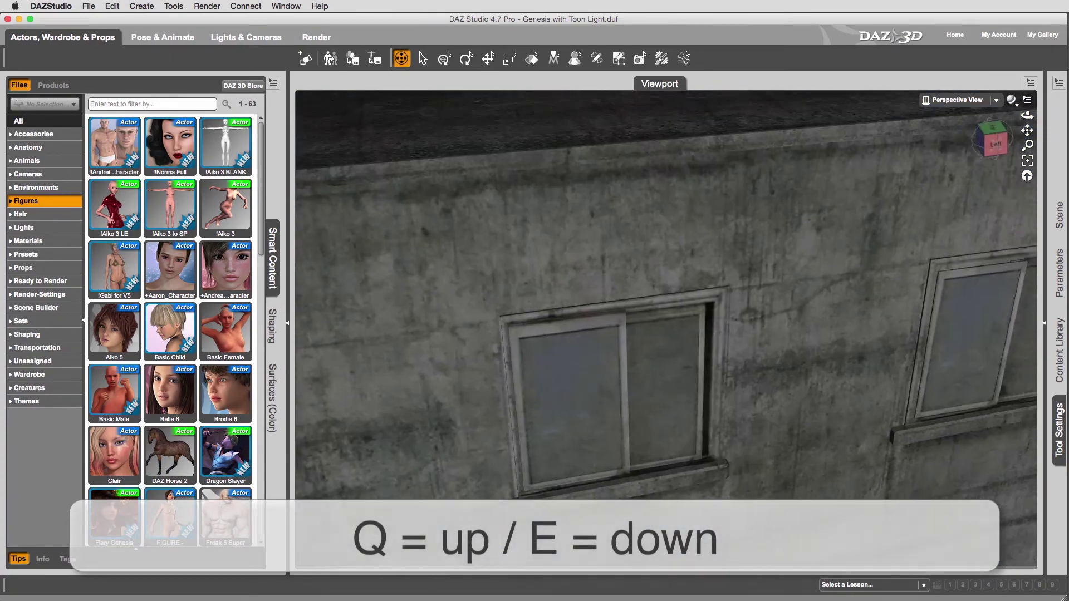
# - Descend into the alley, travel its length to the garage door and turn around to face the three primitives
pyautogui.press('w')
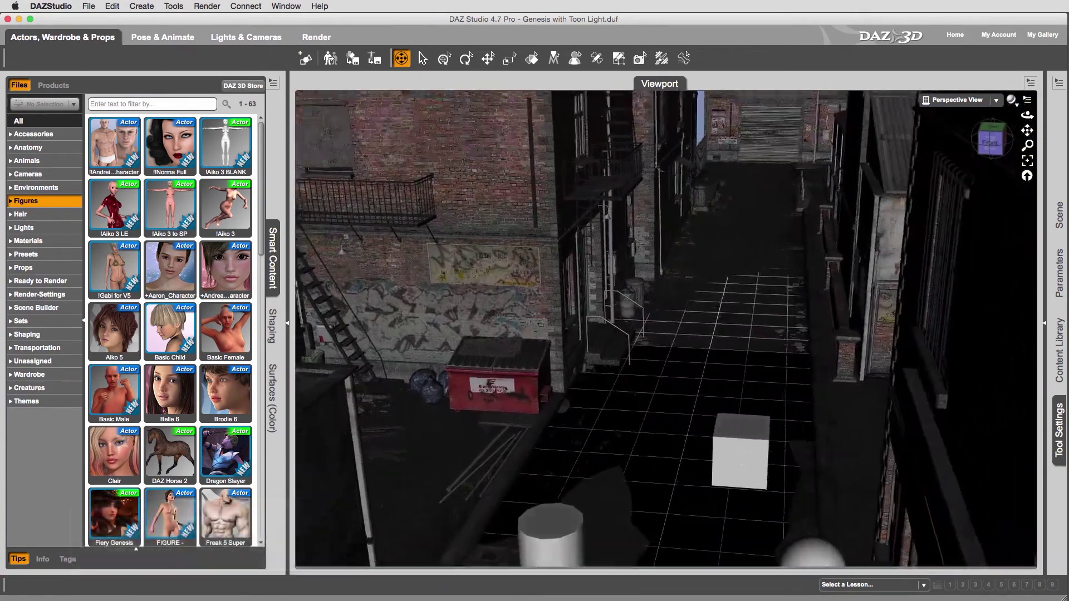
pyautogui.press('w')
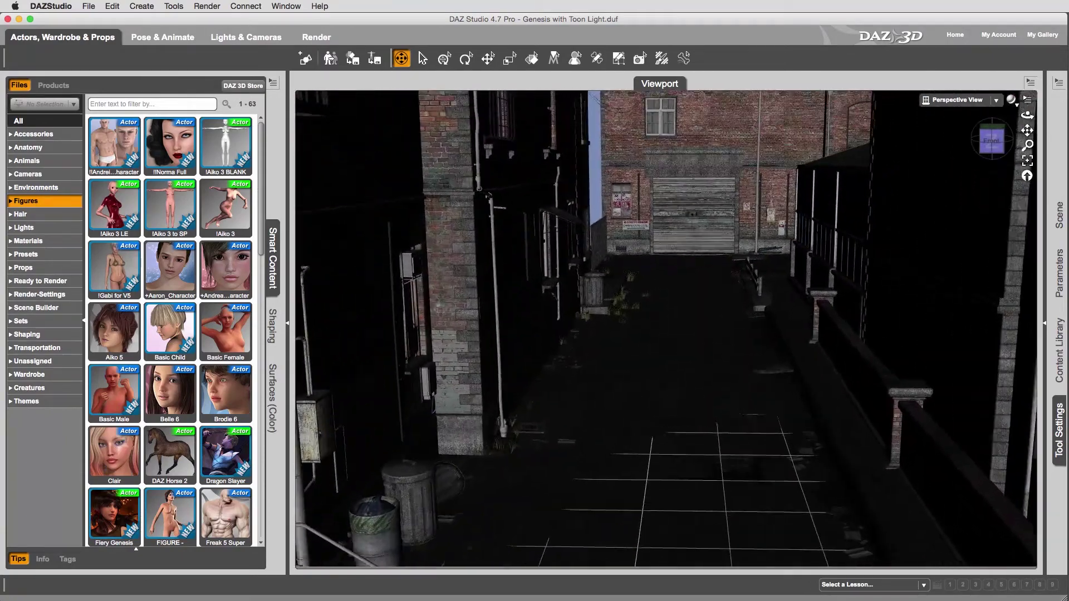
pyautogui.press('w')
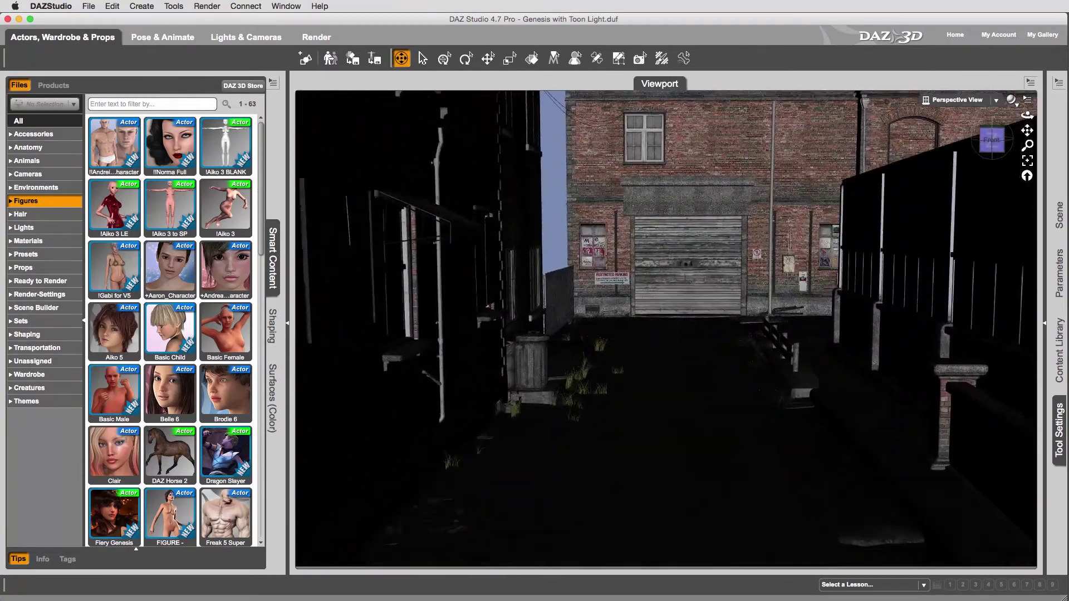
pyautogui.press('w')
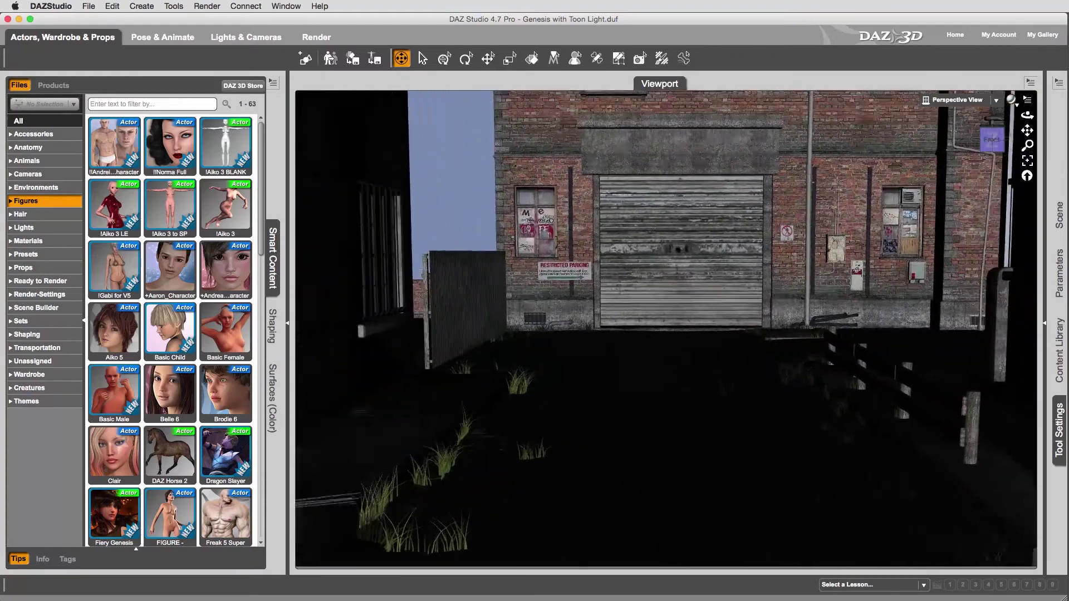
pyautogui.press('w')
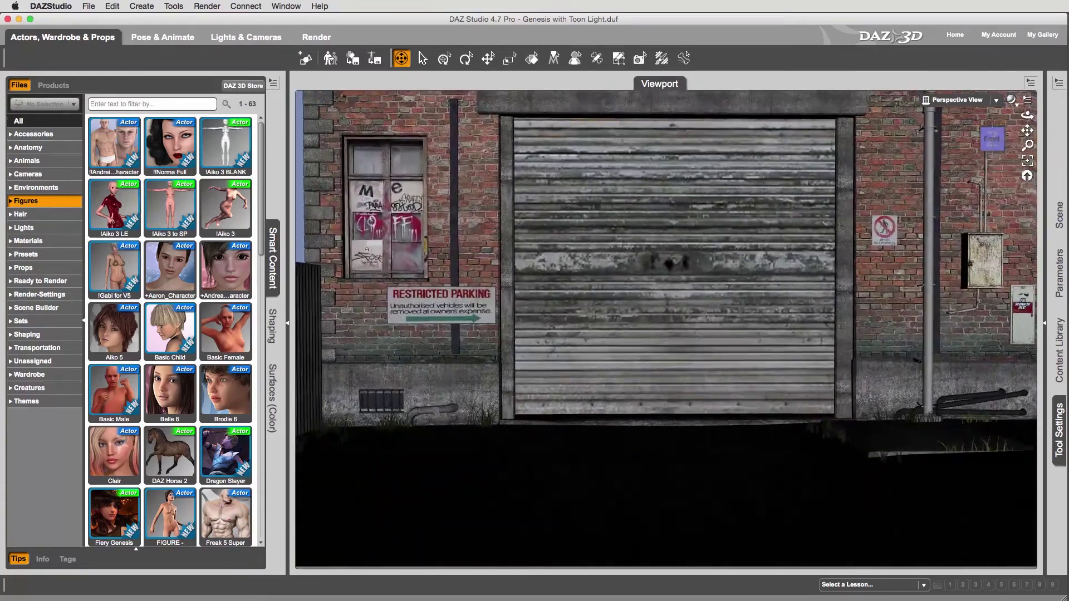
pyautogui.press('d')
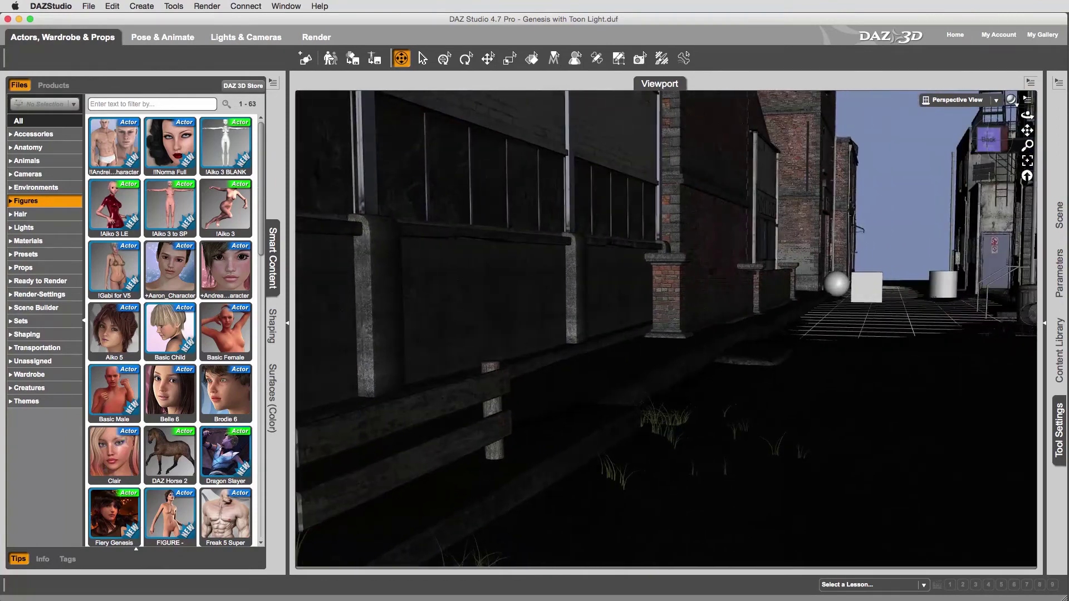
pyautogui.press('w')
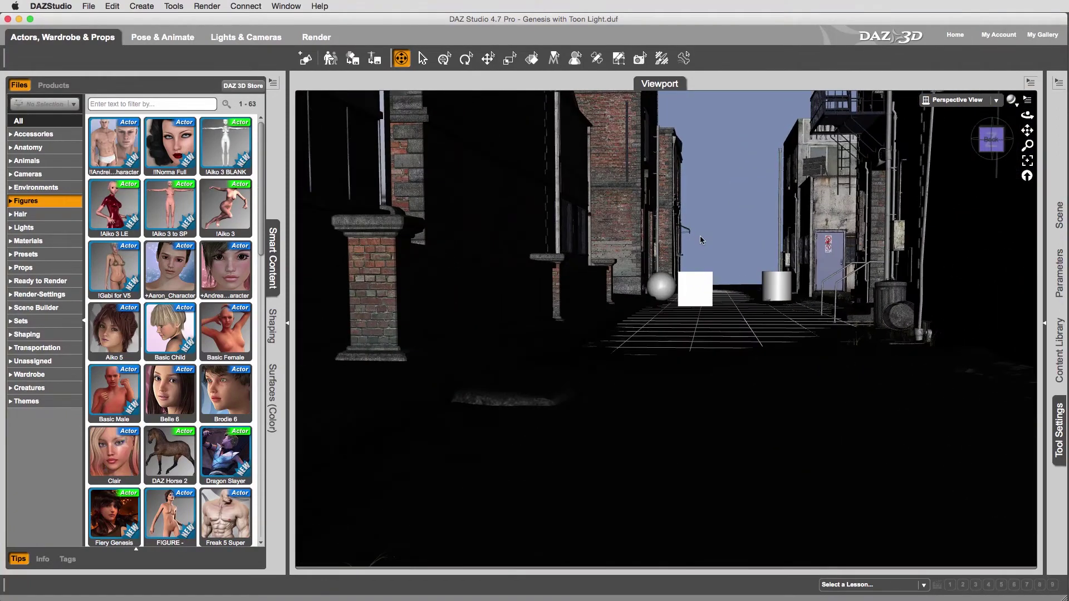
# - Show the Scene Navigator's Tool Settings, look through the active tools and move the view forward and backward with the Move Controls
pyautogui.click(1058, 440)
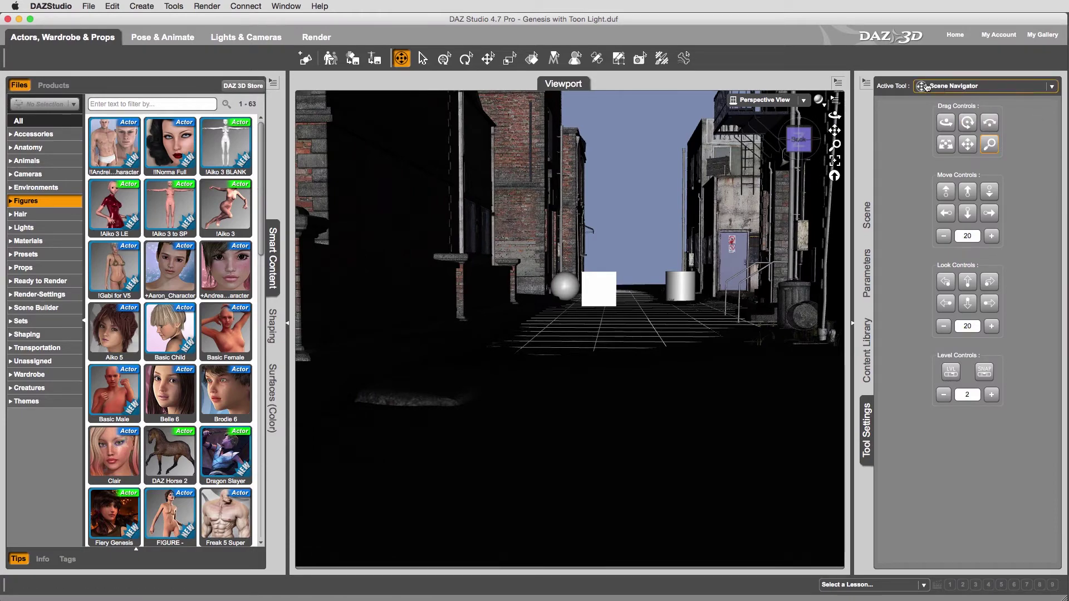
pyautogui.click(1053, 86)
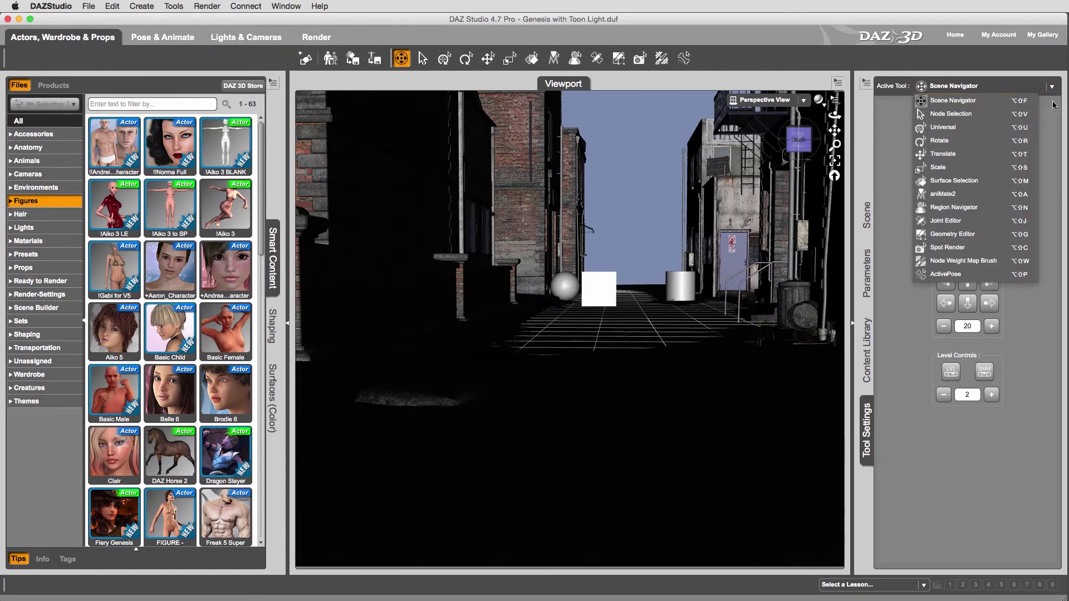
pyautogui.click(1052, 109)
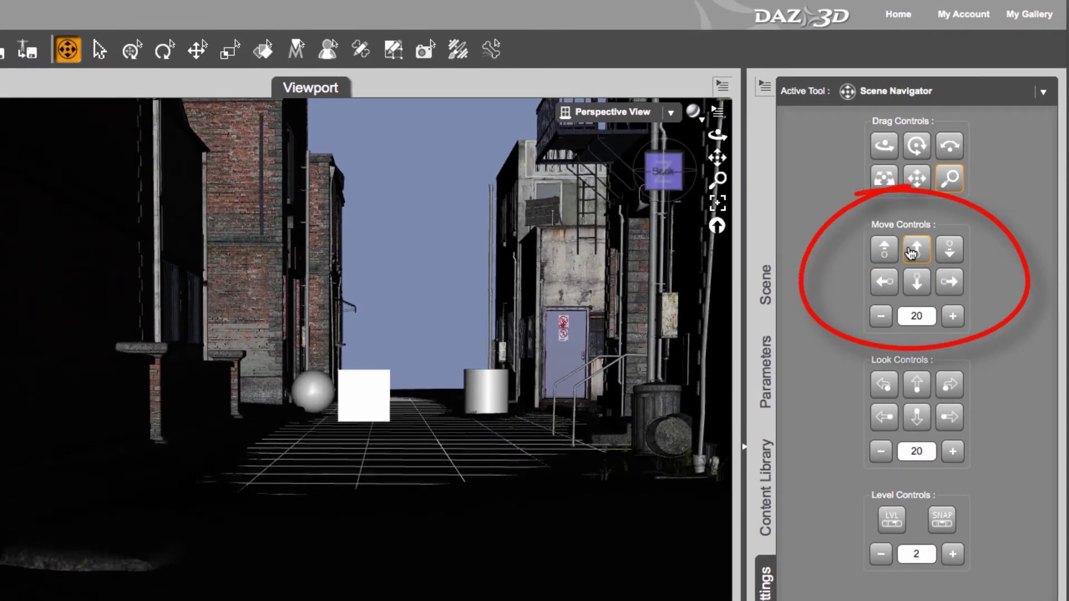
pyautogui.click(913, 249)
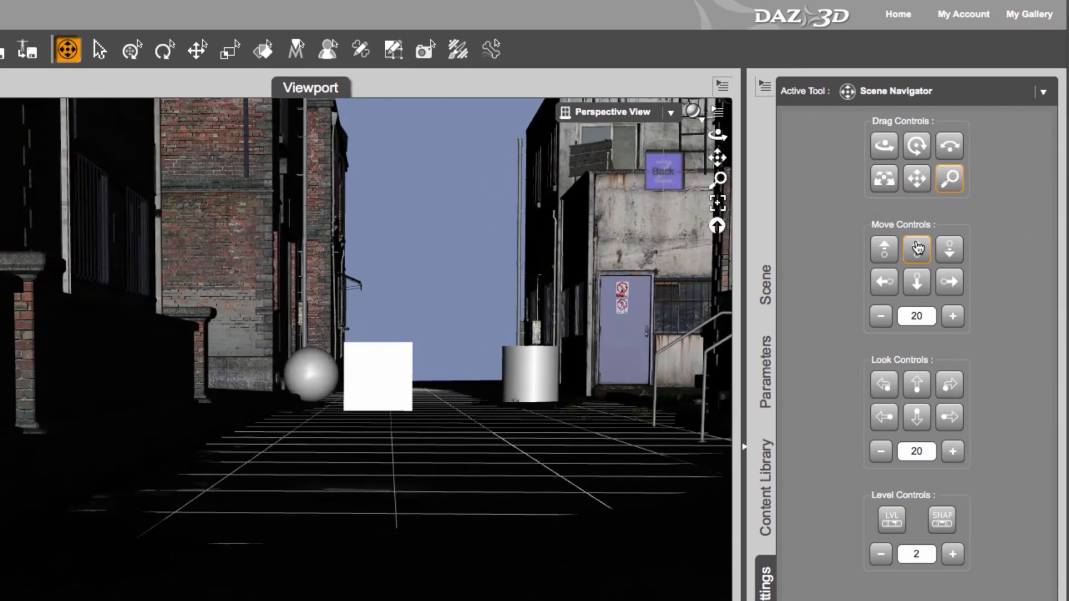
pyautogui.click(918, 281)
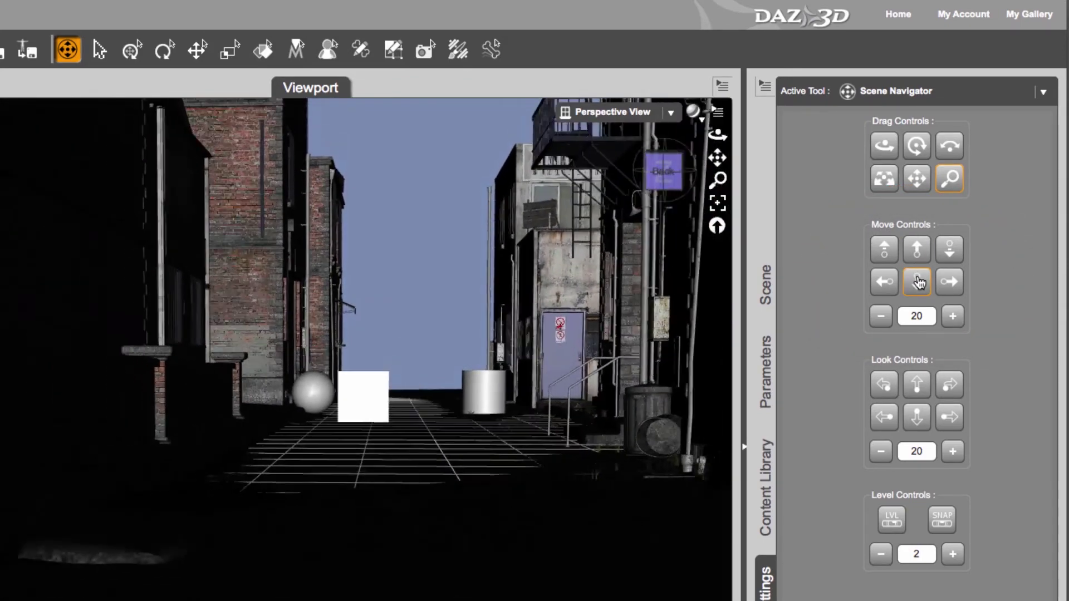
pyautogui.click(917, 281)
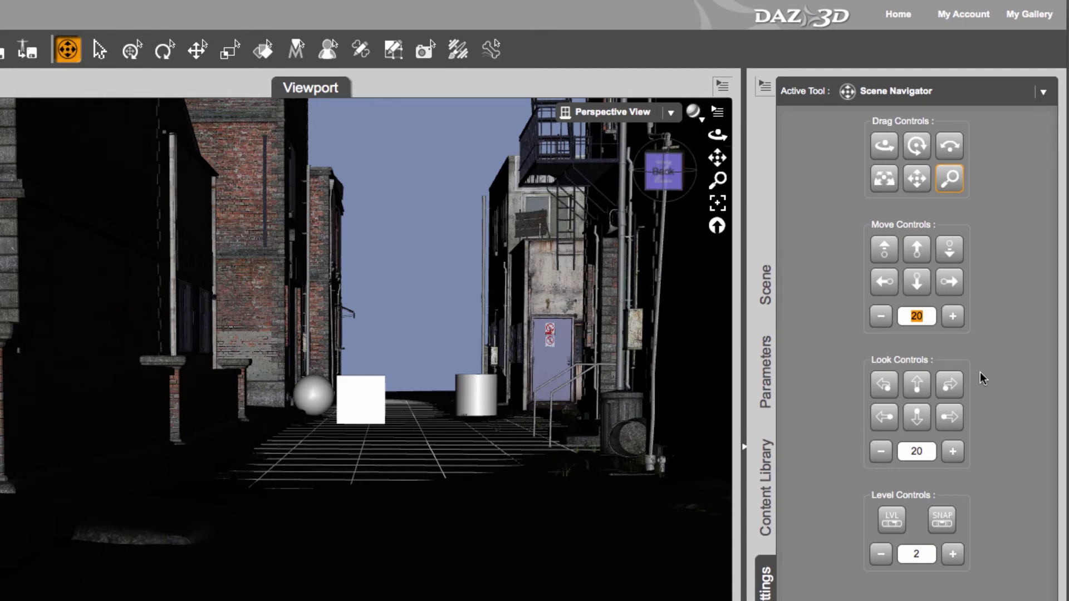
# - Set the Scene Navigator's Move Controls value to 50 and test it by moving through the alley towards the garage door
pyautogui.write('50')
pyautogui.press('w')
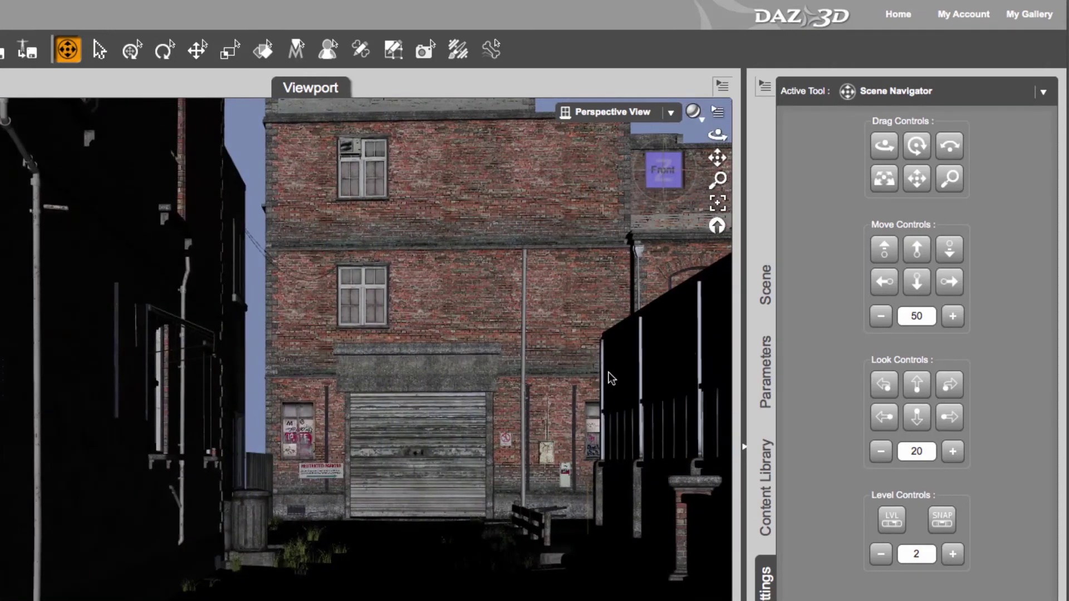
# - Set the Look Controls value to 5 and test it by looking around and moving closer to the garage building
pyautogui.doubleClick(921, 453)
pyautogui.moveTo(473, 525); pyautogui.dragTo(420, 519)
pyautogui.scroll(4, 473, 526)
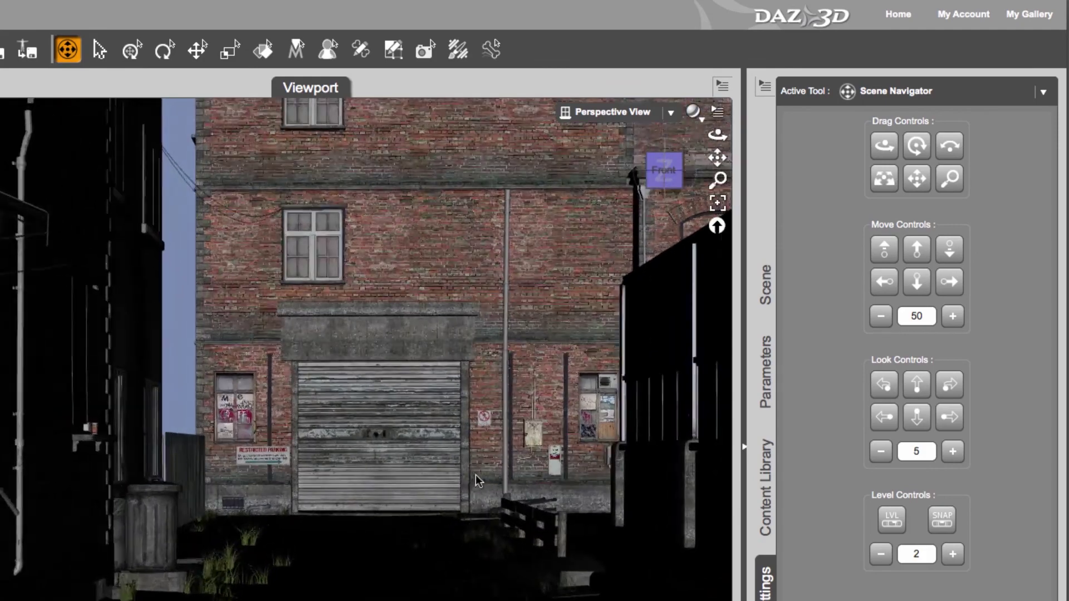
pyautogui.scroll(3, 476, 475)
pyautogui.scroll(2, 476, 474)
pyautogui.moveTo(475, 475); pyautogui.dragTo(483, 435)
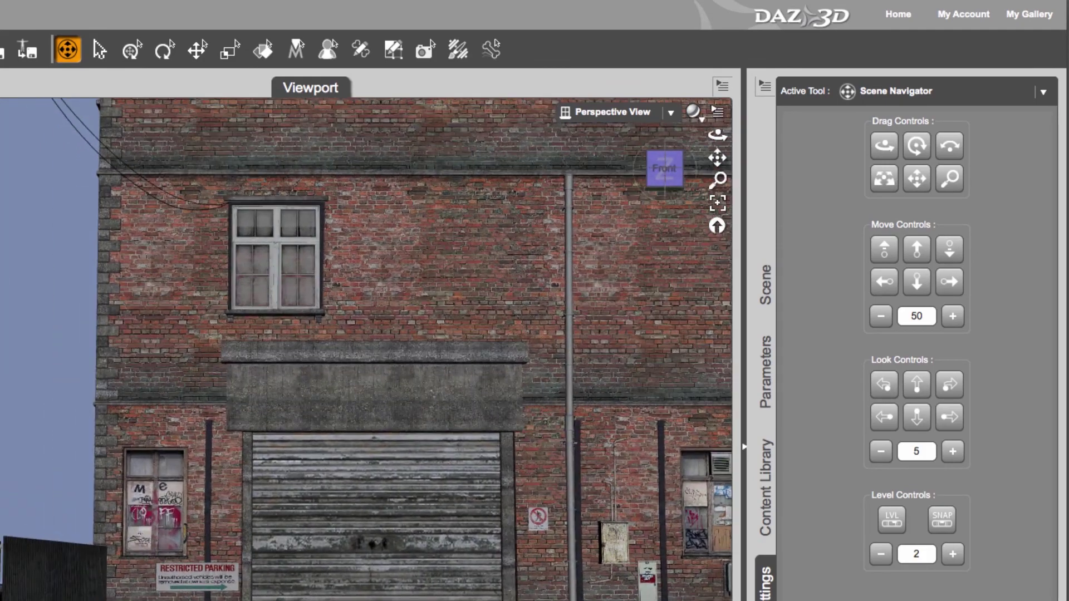